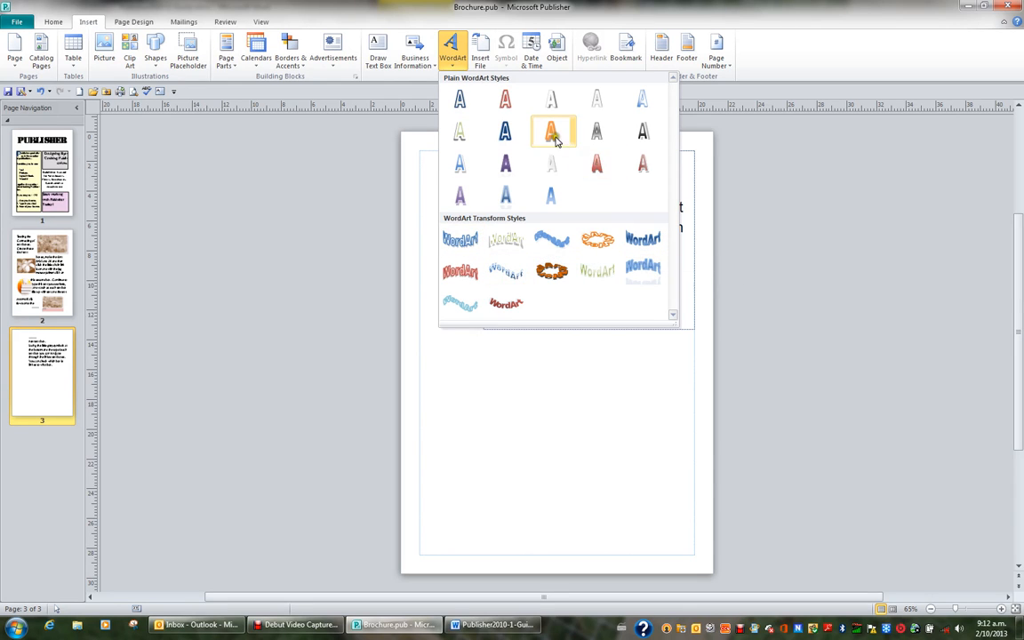
# Step: Insert WordArt reading "Publisher" in the red gradient plain style, using bold 40-point Arial
pyautogui.click(638, 167)
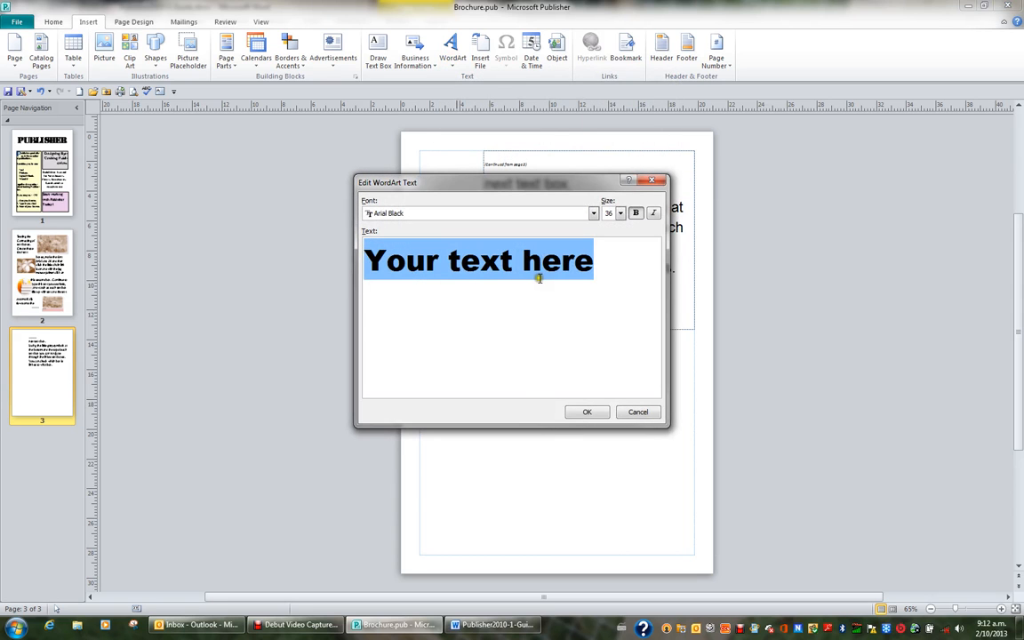
pyautogui.write('Publisher')
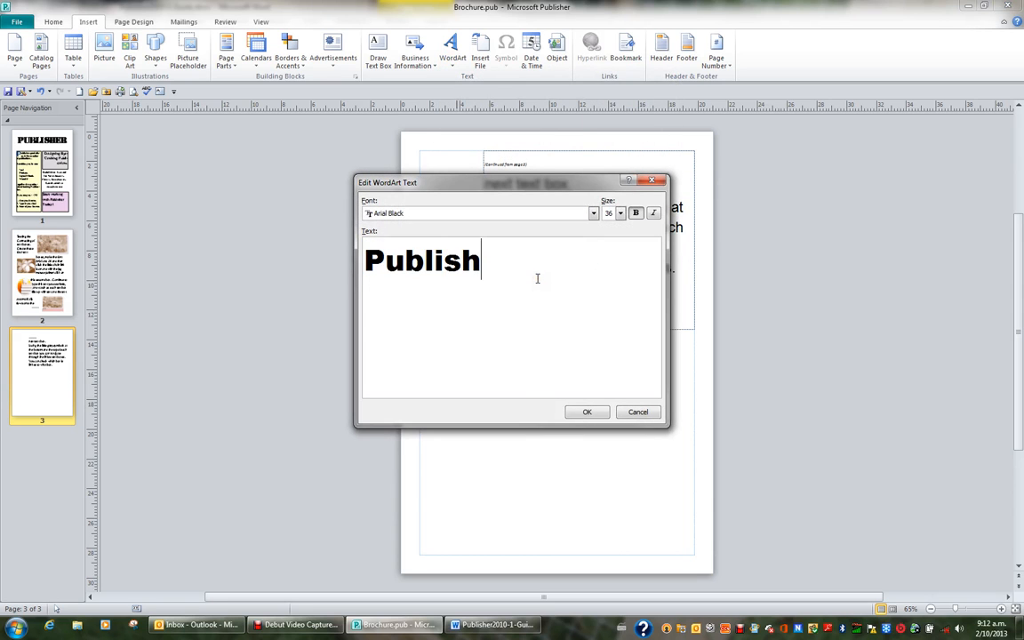
pyautogui.click(593, 214)
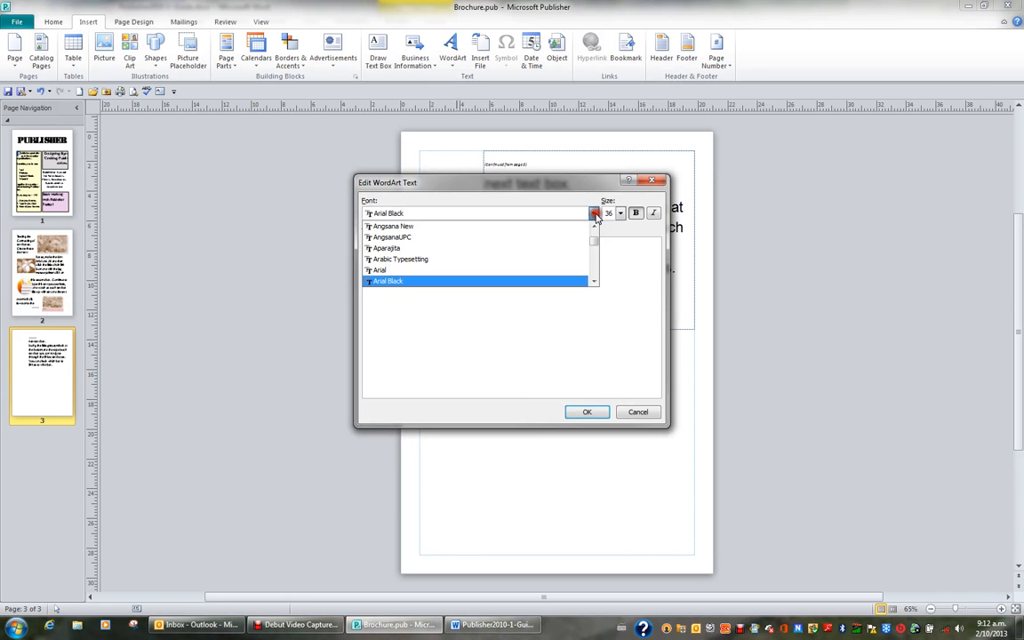
pyautogui.click(546, 270)
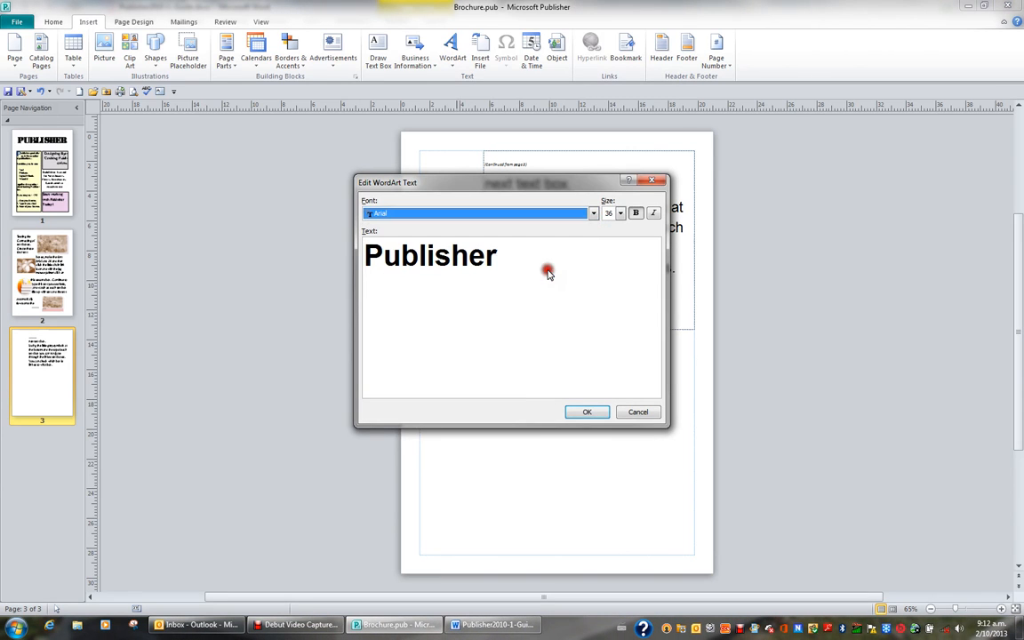
pyautogui.click(621, 215)
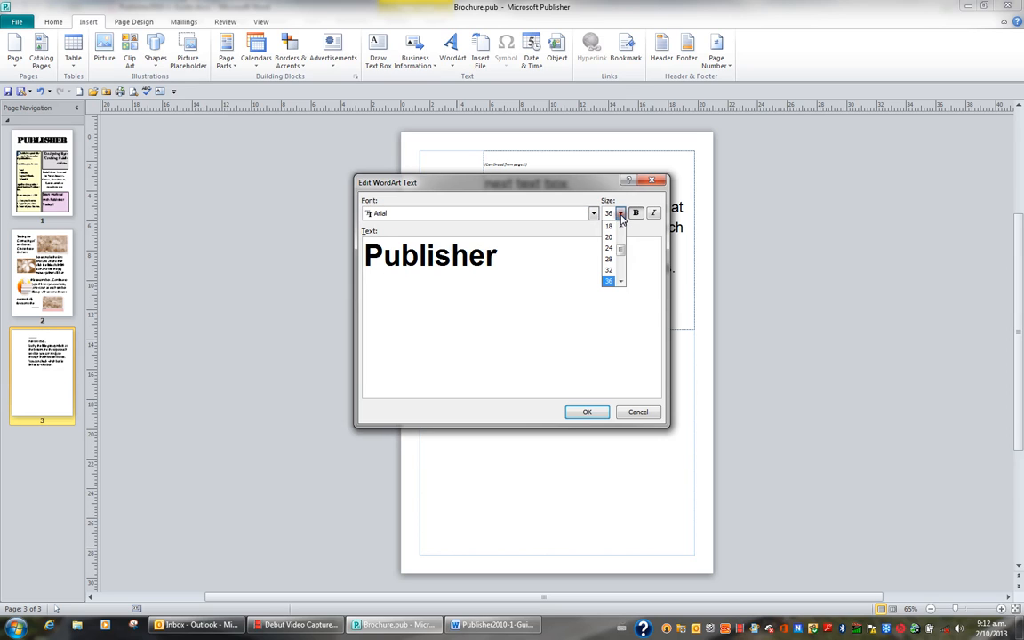
pyautogui.click(611, 282)
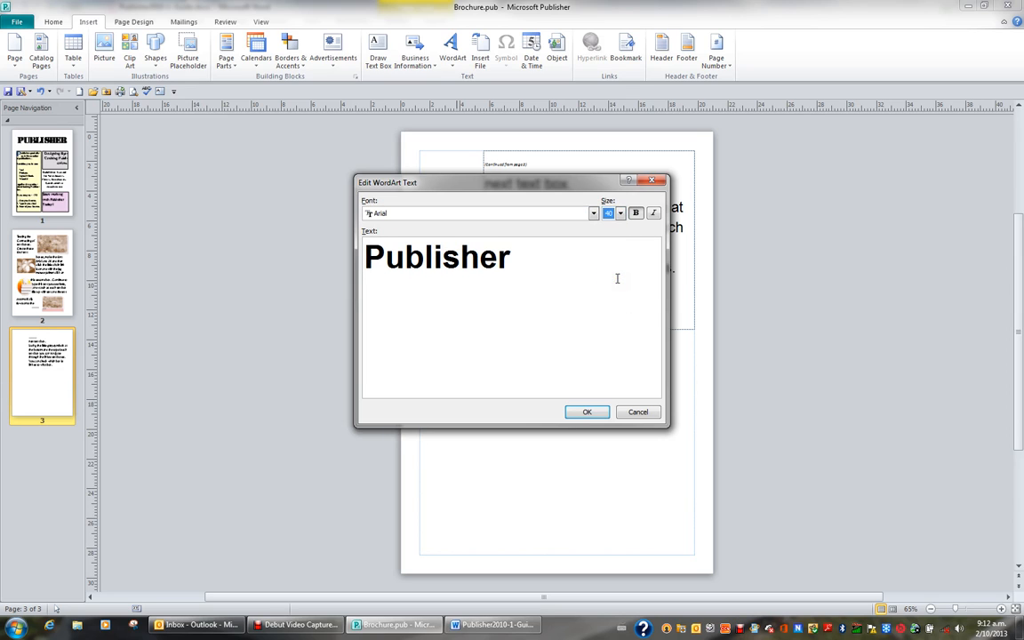
pyautogui.click(635, 215)
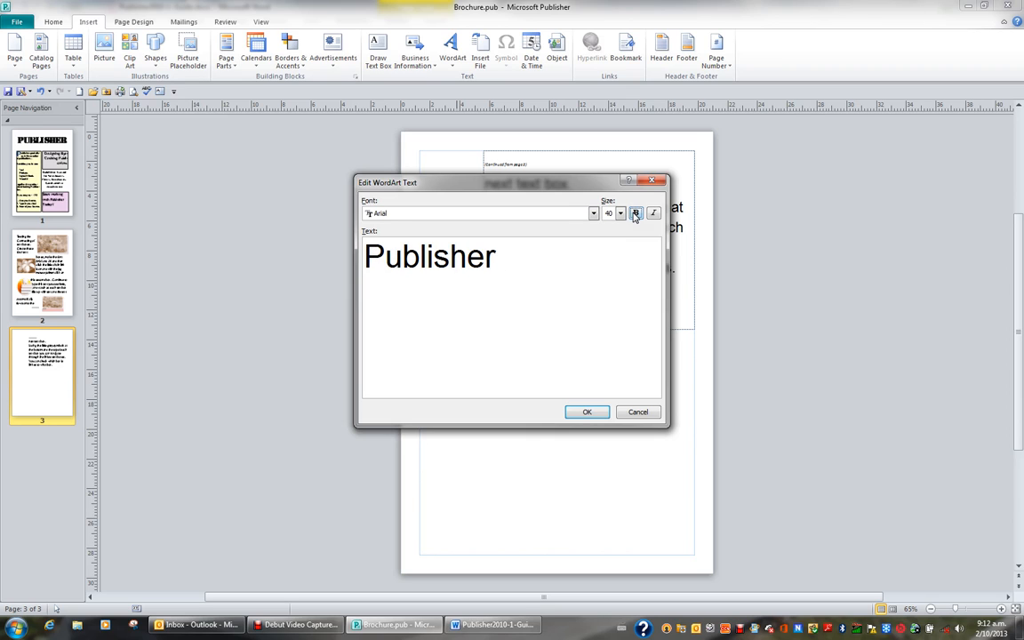
pyautogui.click(656, 214)
pyautogui.click(656, 214)
pyautogui.click(638, 217)
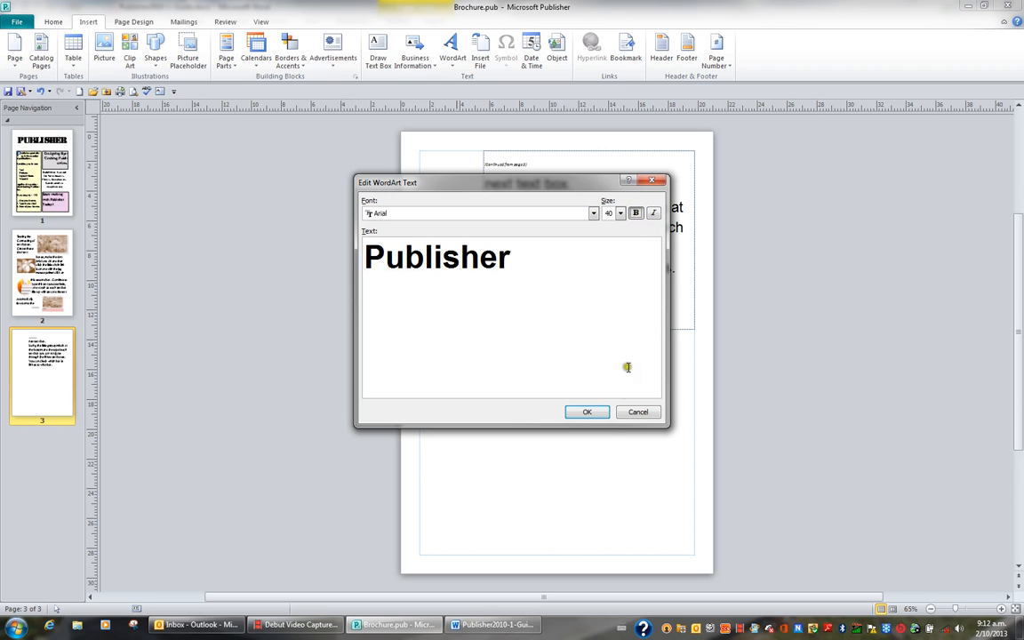
pyautogui.click(587, 413)
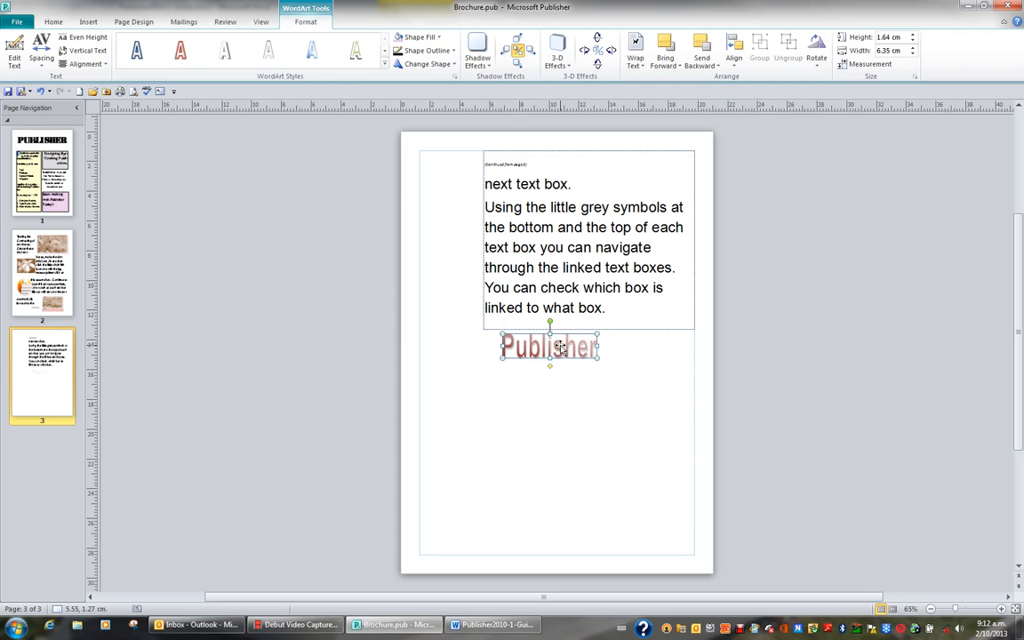
# Step: Move the "Publisher" WordArt below the text box to the page's left margin and stretch it to about 18.11 × 3.24 cm
pyautogui.moveTo(560, 347); pyautogui.dragTo(457, 404)
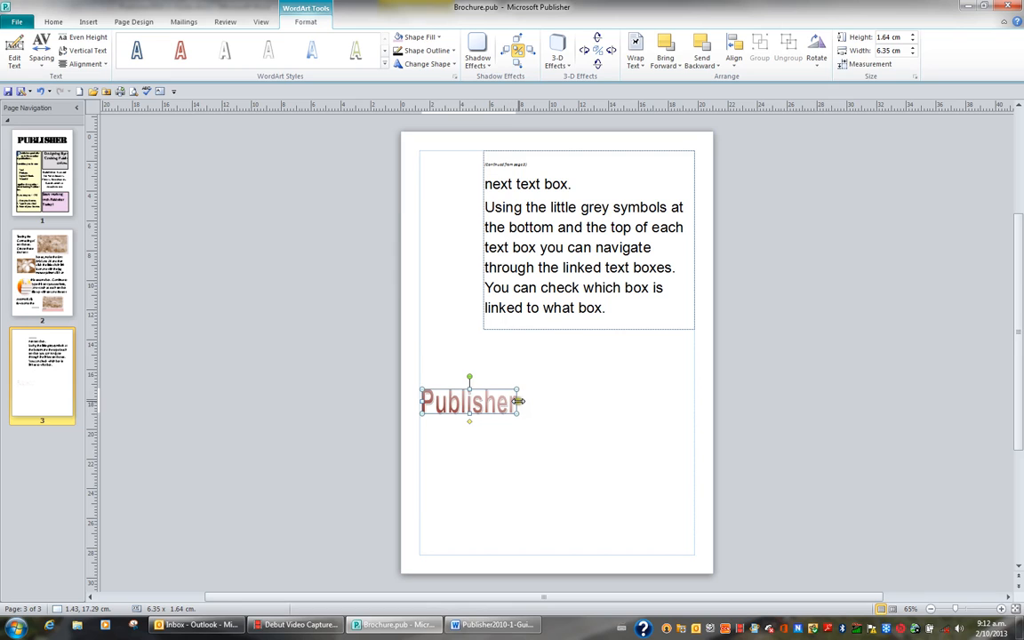
pyautogui.moveTo(518, 401); pyautogui.dragTo(692, 405)
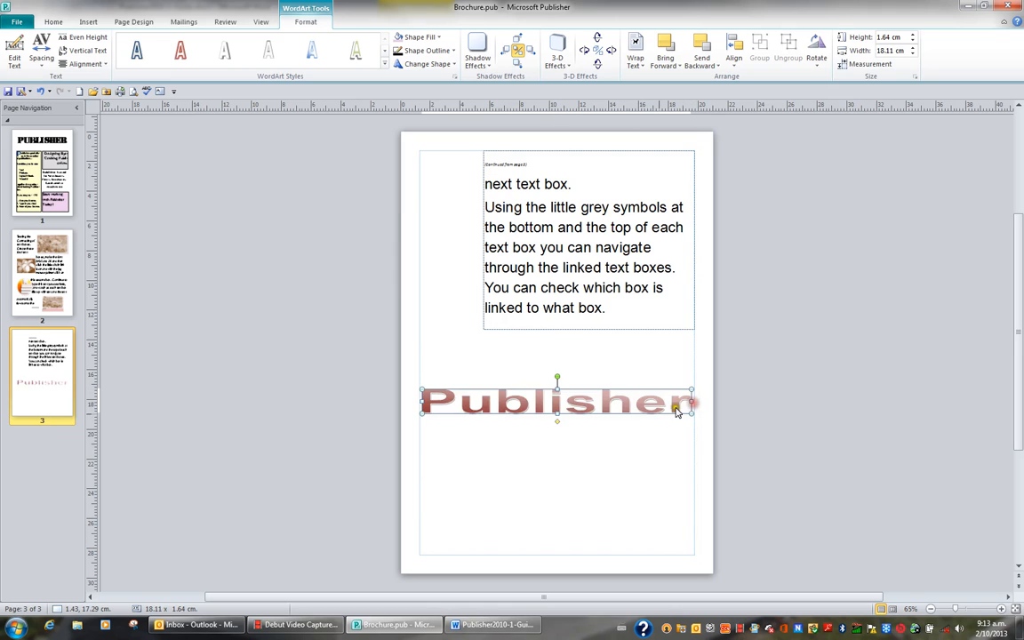
pyautogui.moveTo(558, 413); pyautogui.dragTo(554, 436)
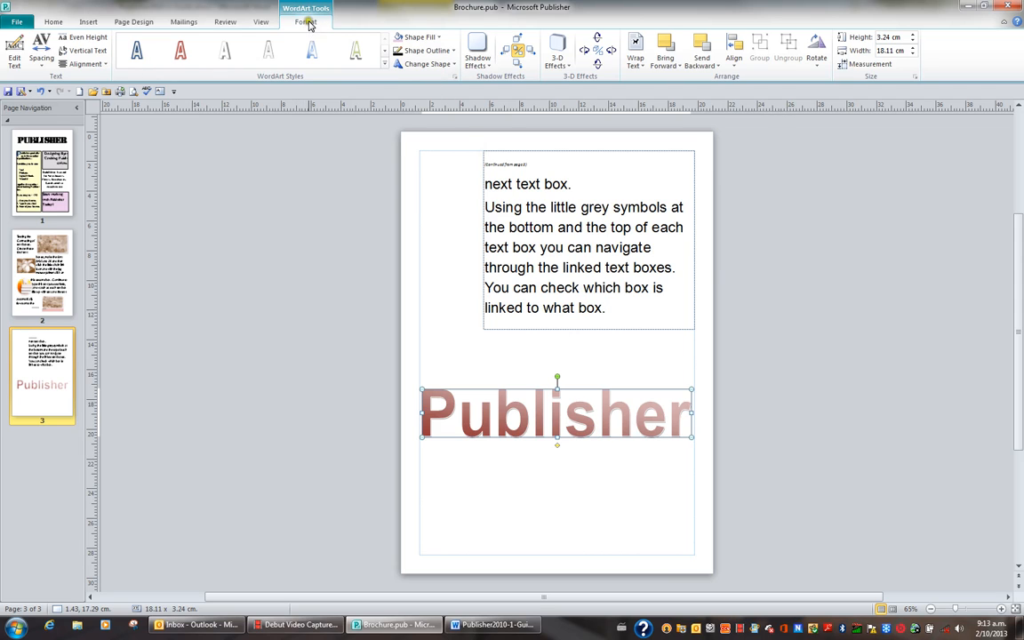
# Step: Try the blue reflected plain style on the "Publisher" WordArt, and replace it with the last plain style, a light blue gradient
pyautogui.click(473, 359)
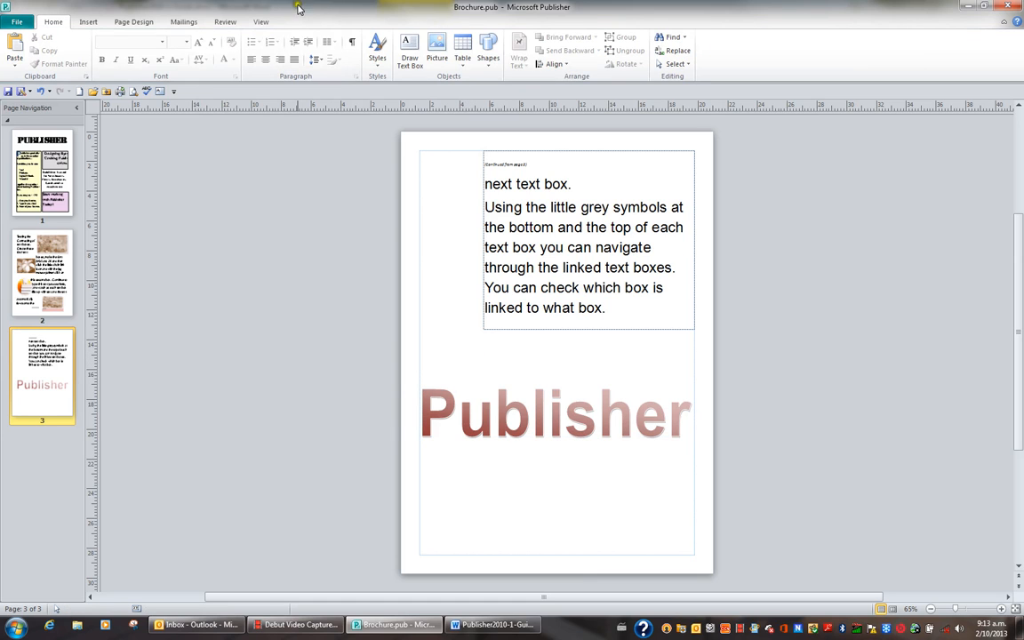
pyautogui.click(504, 419)
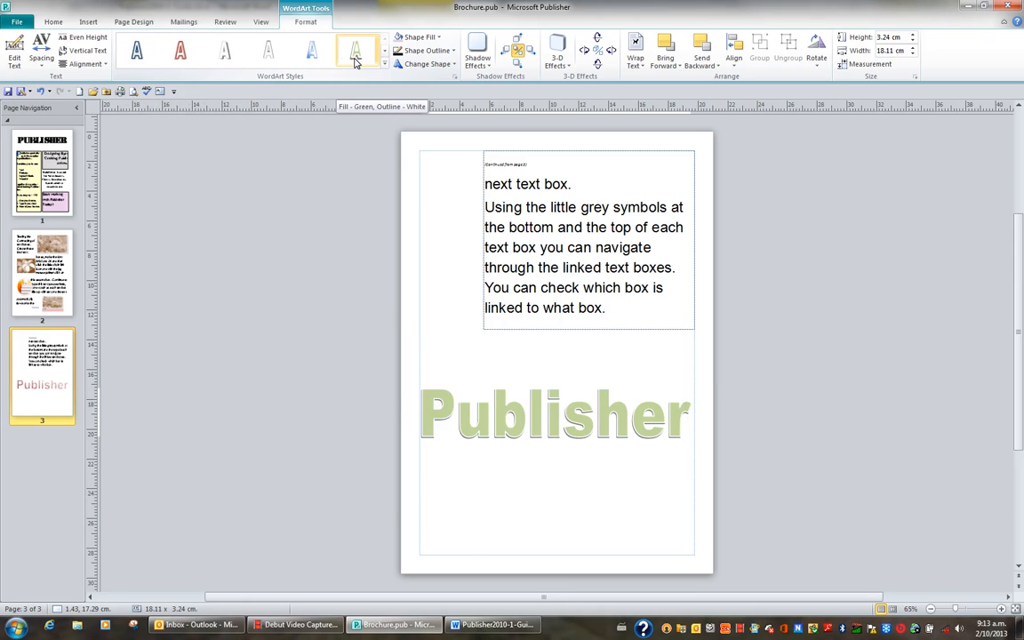
pyautogui.click(385, 66)
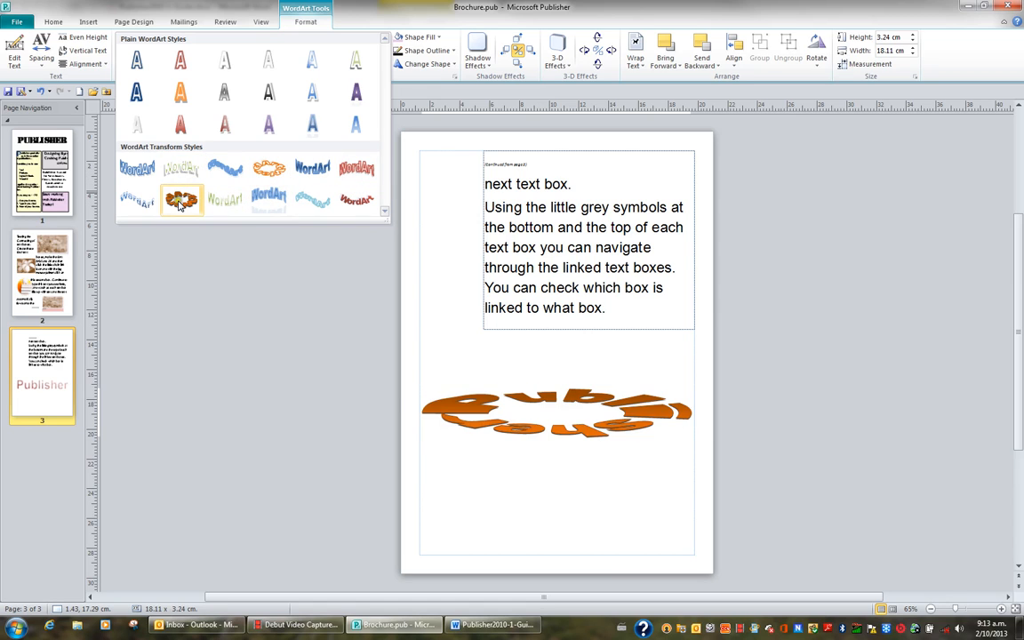
pyautogui.click(312, 125)
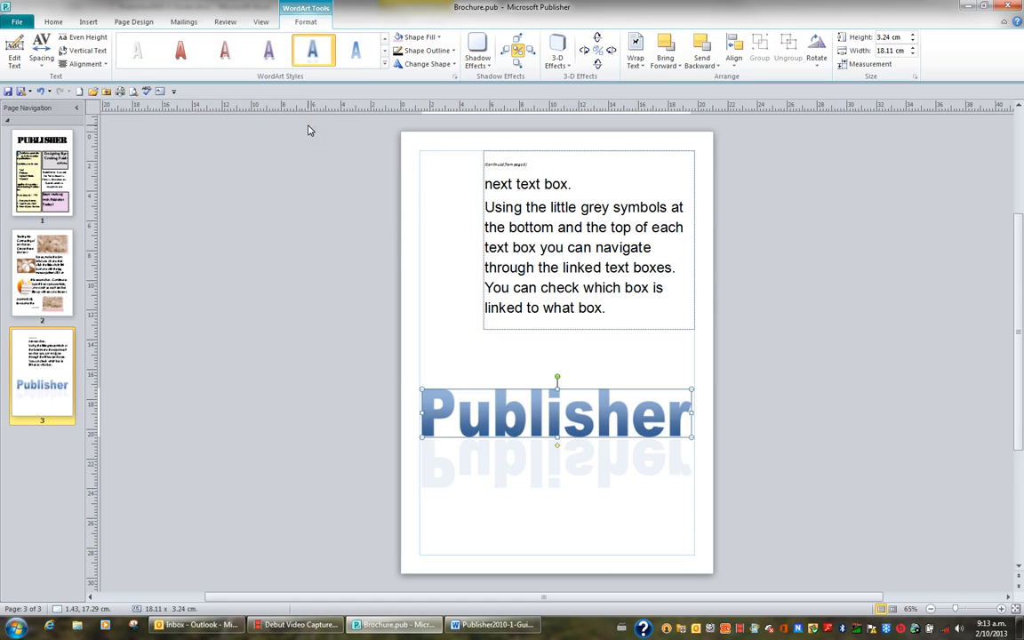
pyautogui.click(384, 64)
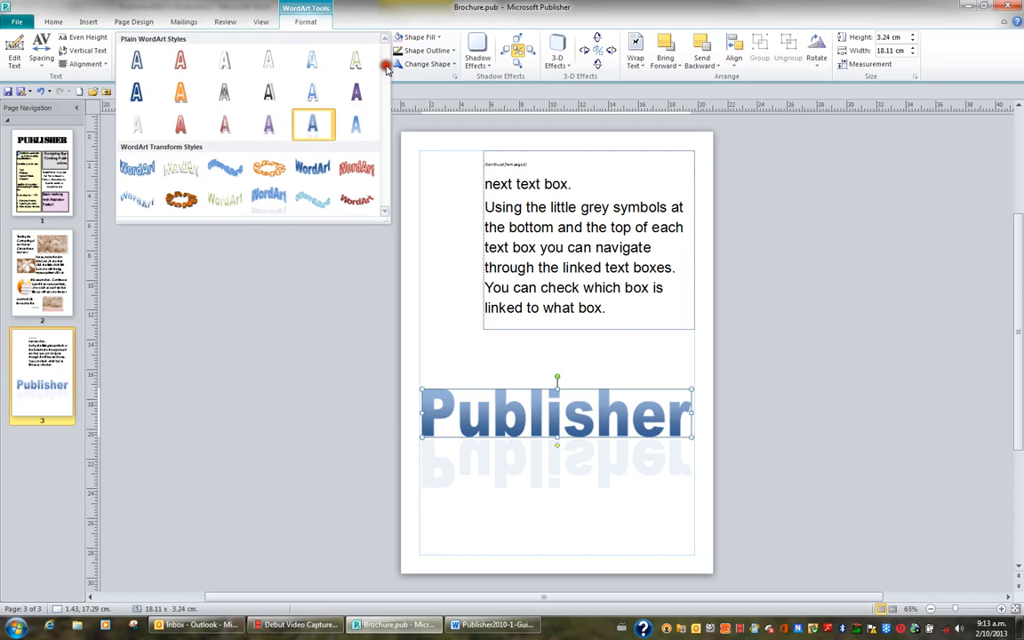
pyautogui.click(356, 127)
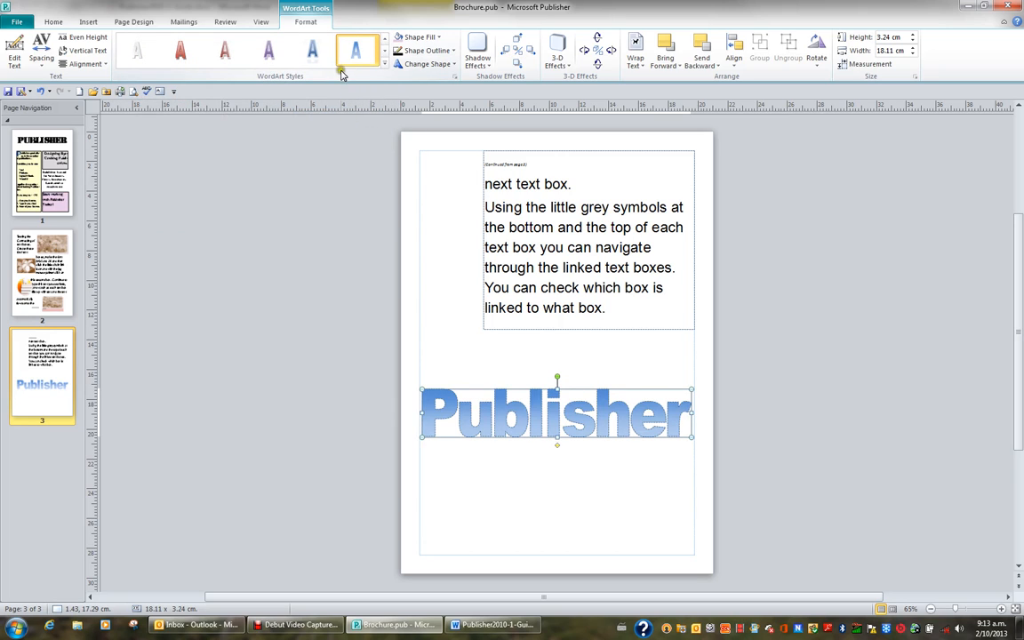
# Step: Fill the WordArt with Hyperlink (Blue), Lighter 80% and change its shape to the warp with an arched top and flat bottom
pyautogui.click(438, 37)
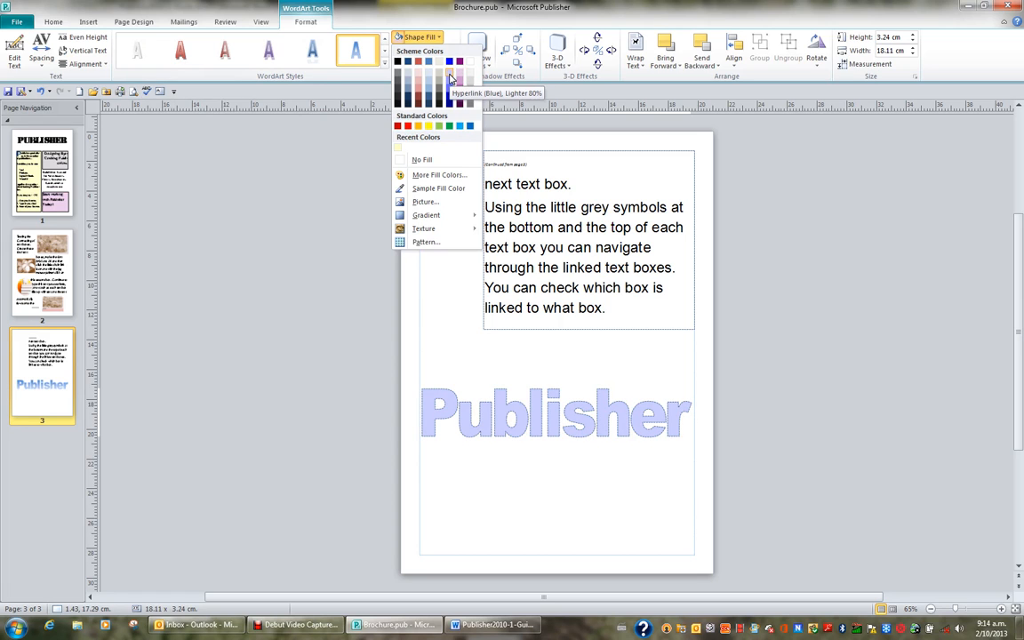
pyautogui.click(451, 80)
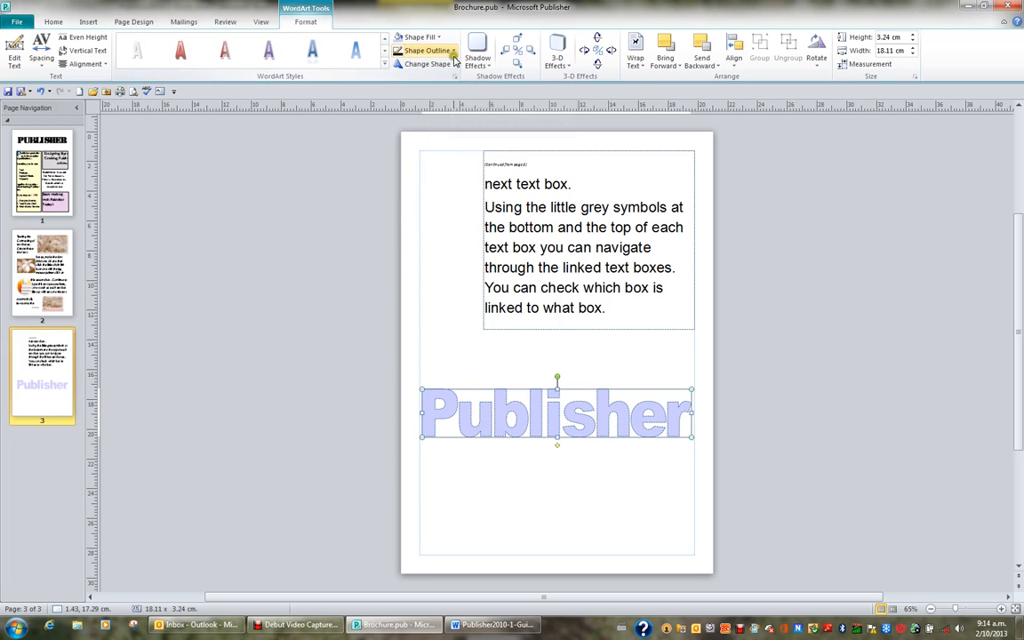
pyautogui.click(455, 51)
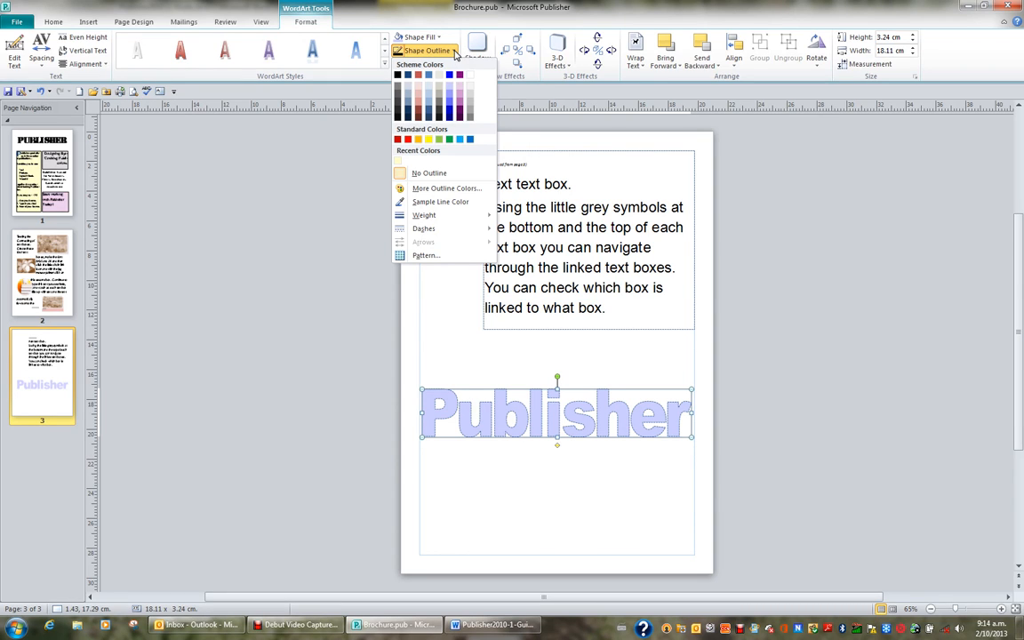
pyautogui.click(455, 50)
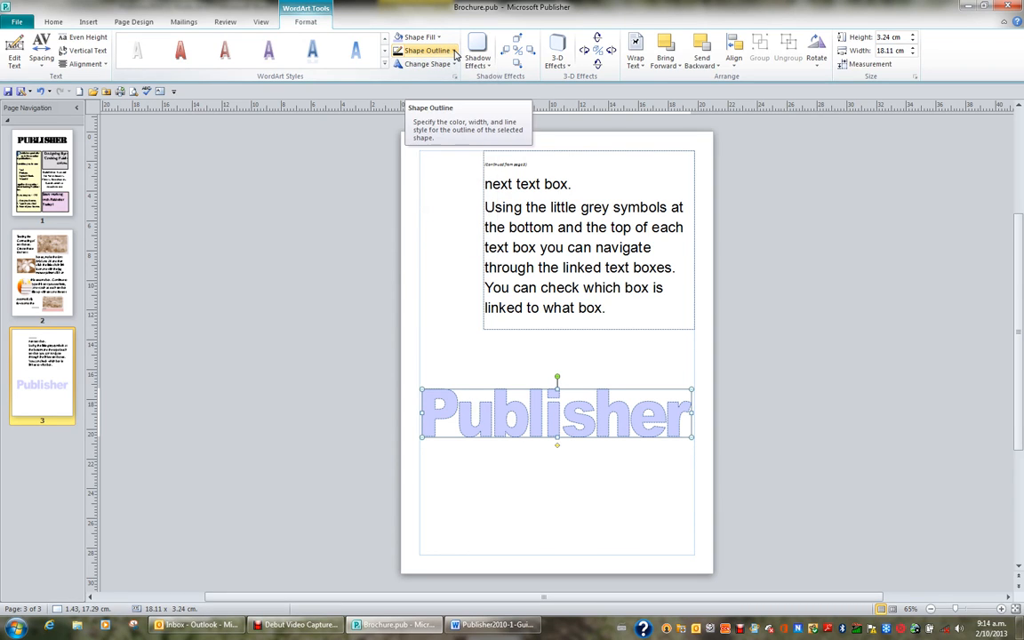
pyautogui.click(451, 65)
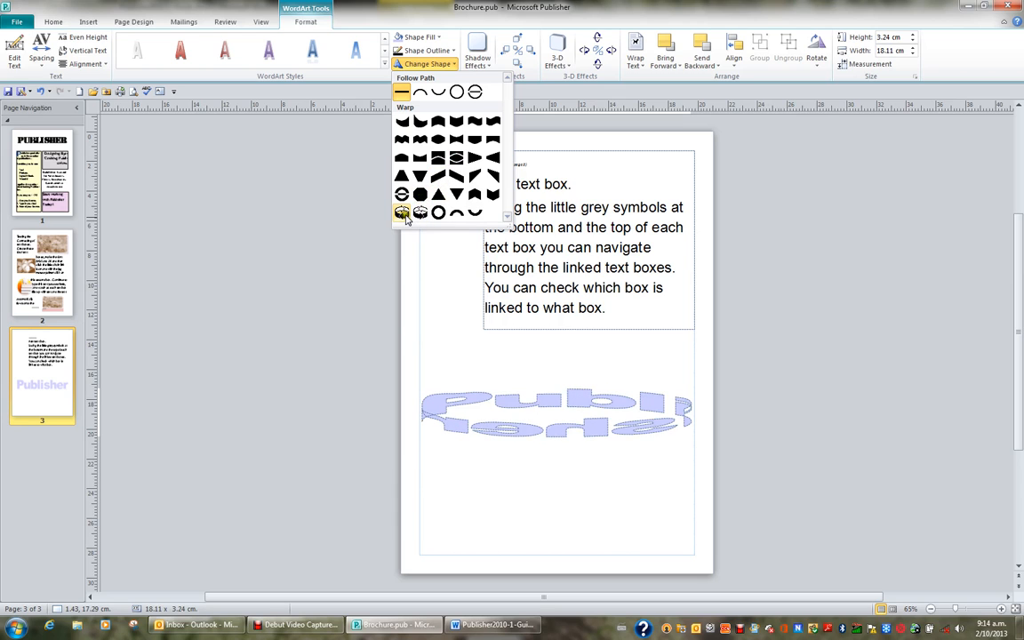
pyautogui.click(402, 159)
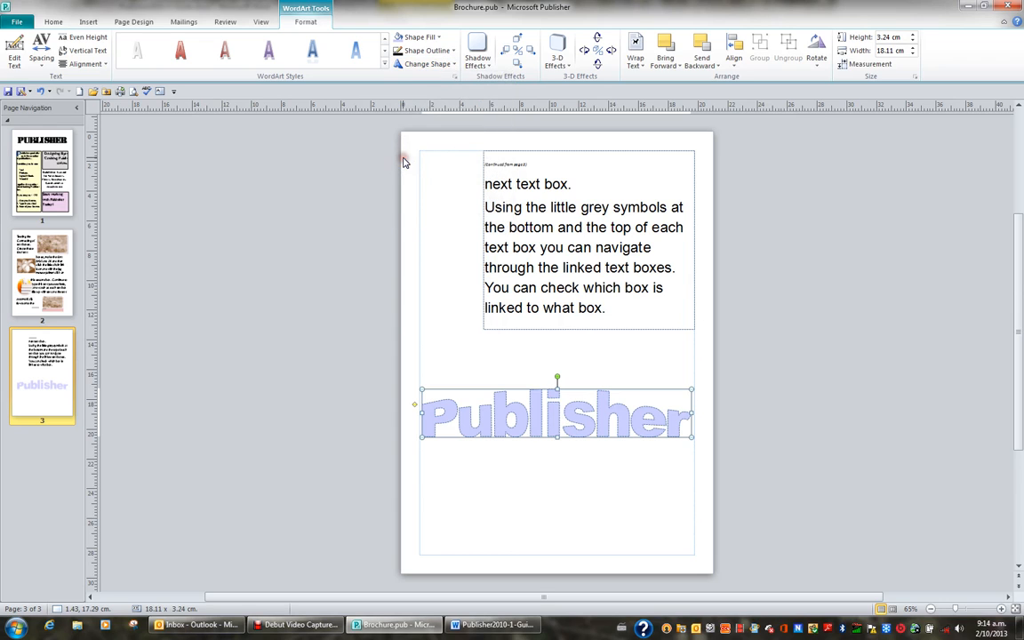
# Step: Apply the middle second-row Additional Shadow style to the WordArt, followed by the wireframe Parallel 3-D effect
pyautogui.click(477, 53)
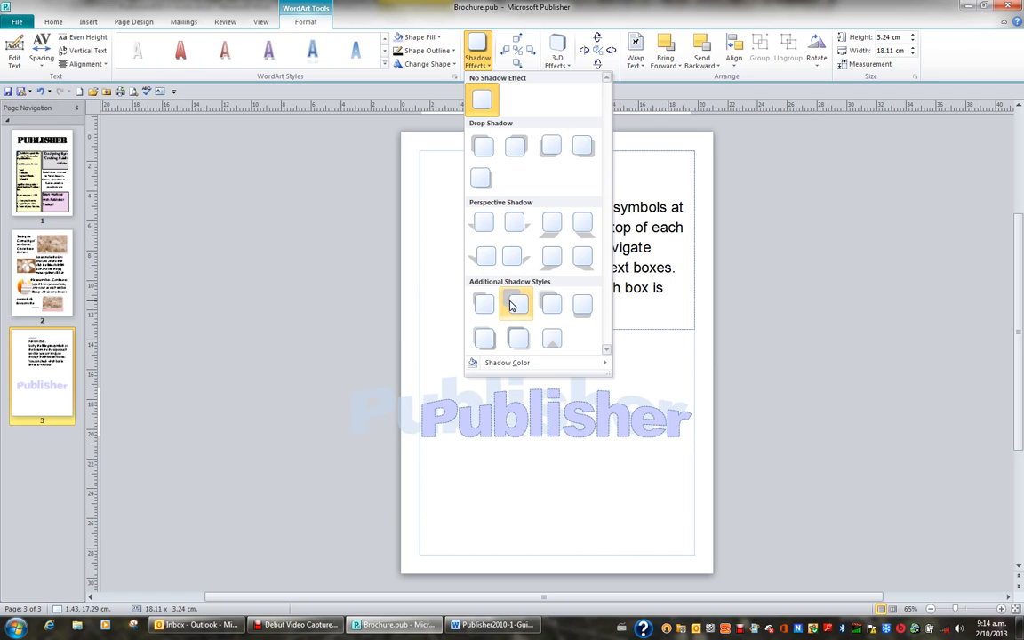
pyautogui.click(519, 342)
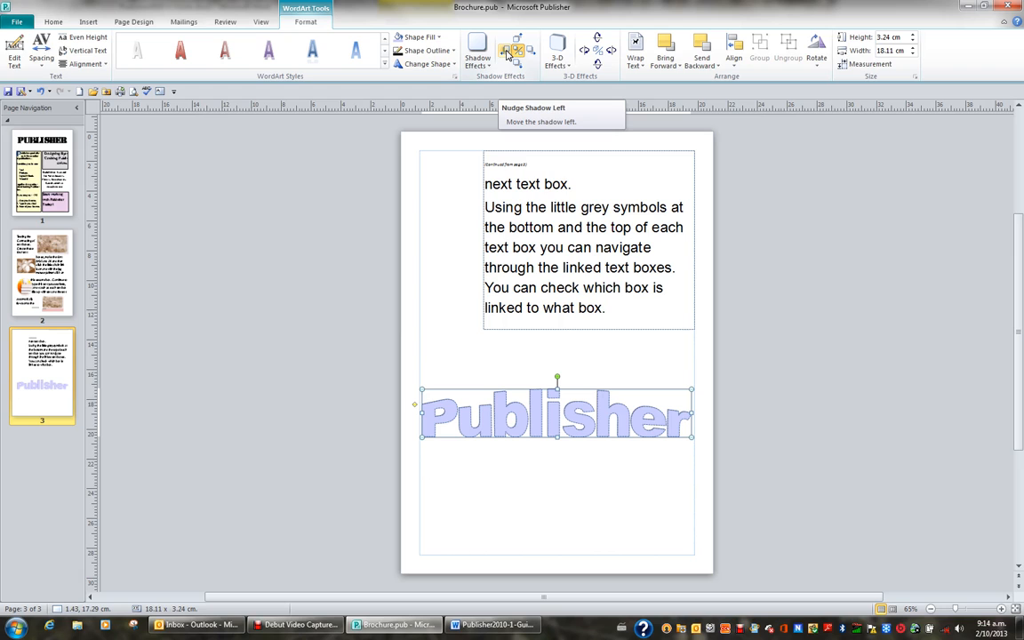
pyautogui.click(556, 52)
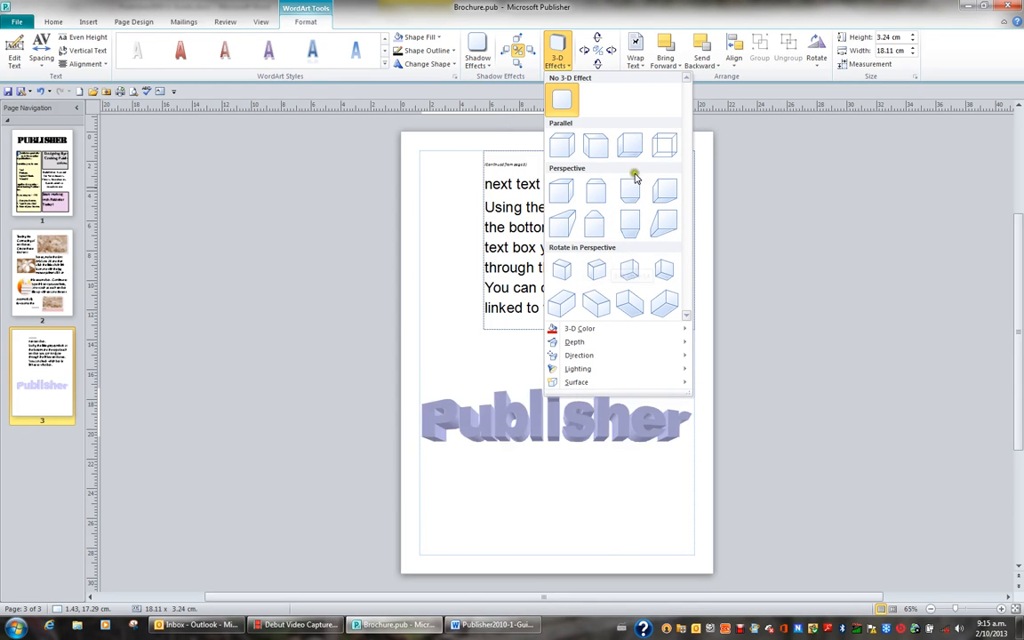
pyautogui.click(662, 144)
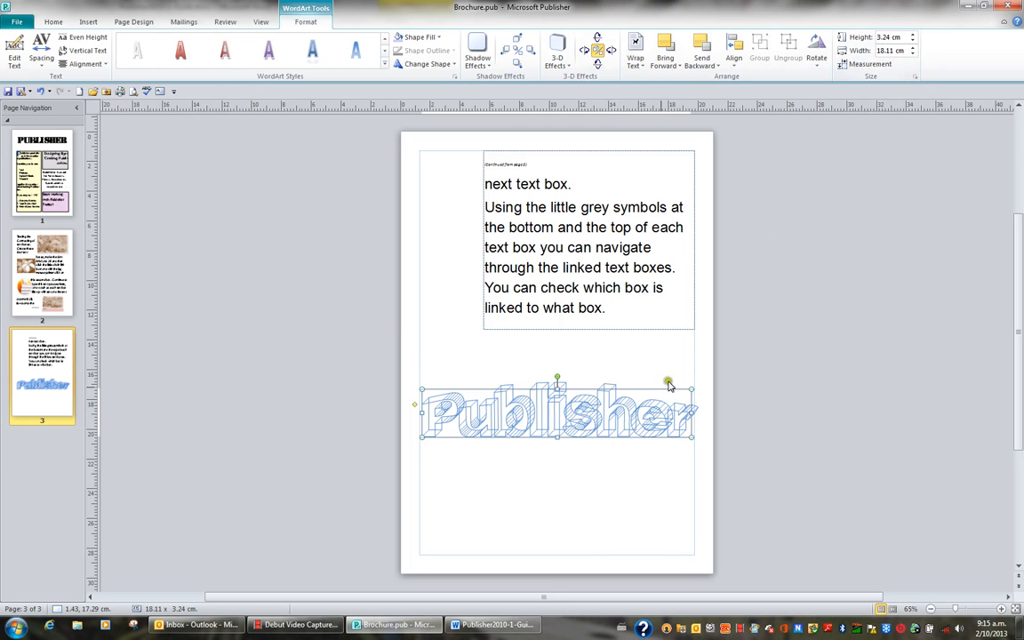
# Step: Change the WordArt's text to "Publisher 2010"
pyautogui.click(14, 53)
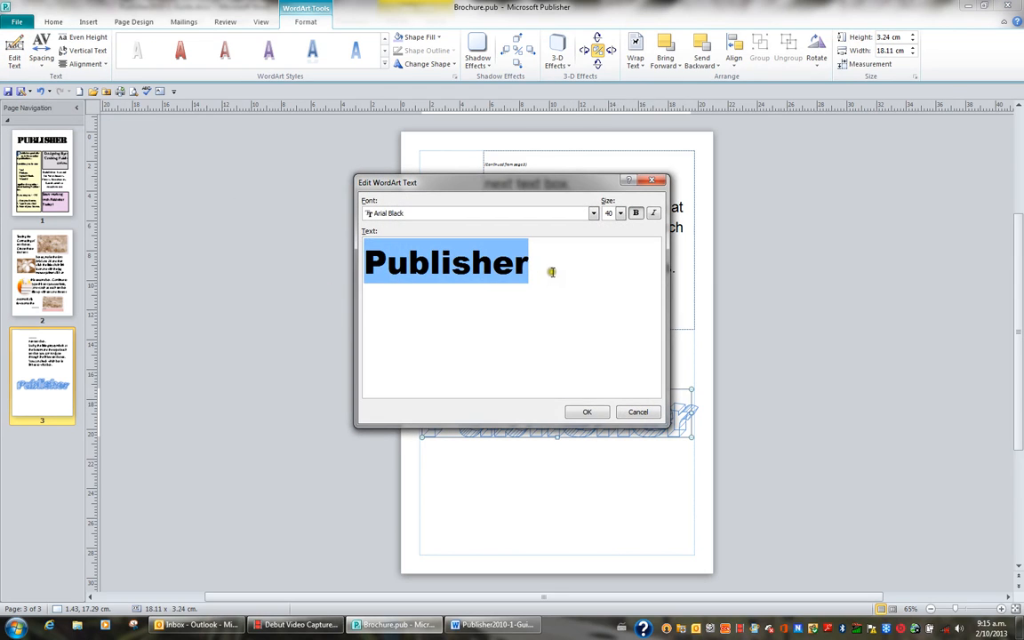
pyautogui.click(551, 272)
pyautogui.write('2010')
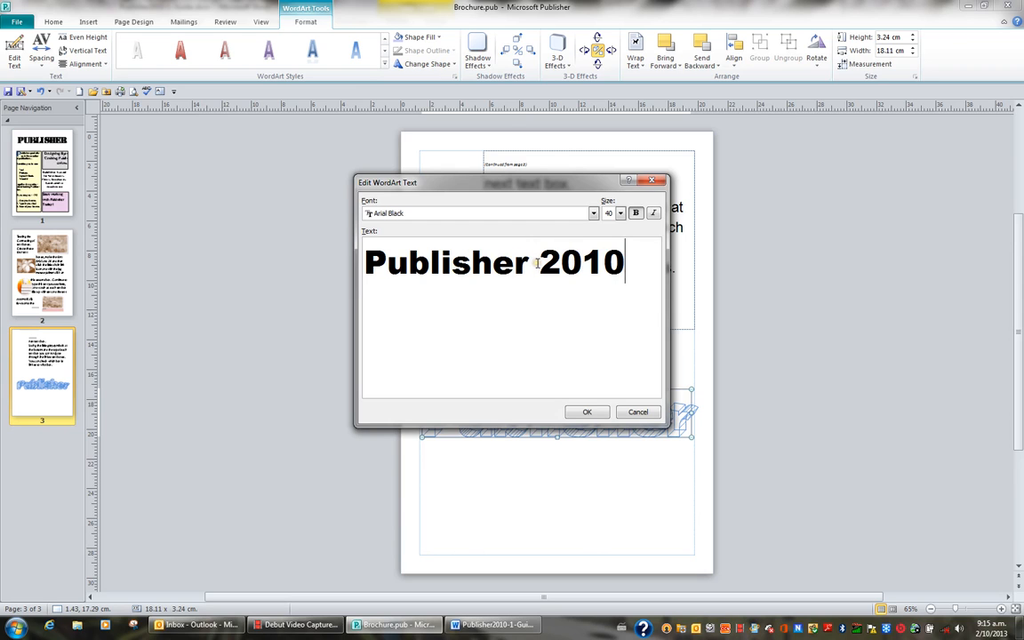
pyautogui.click(587, 412)
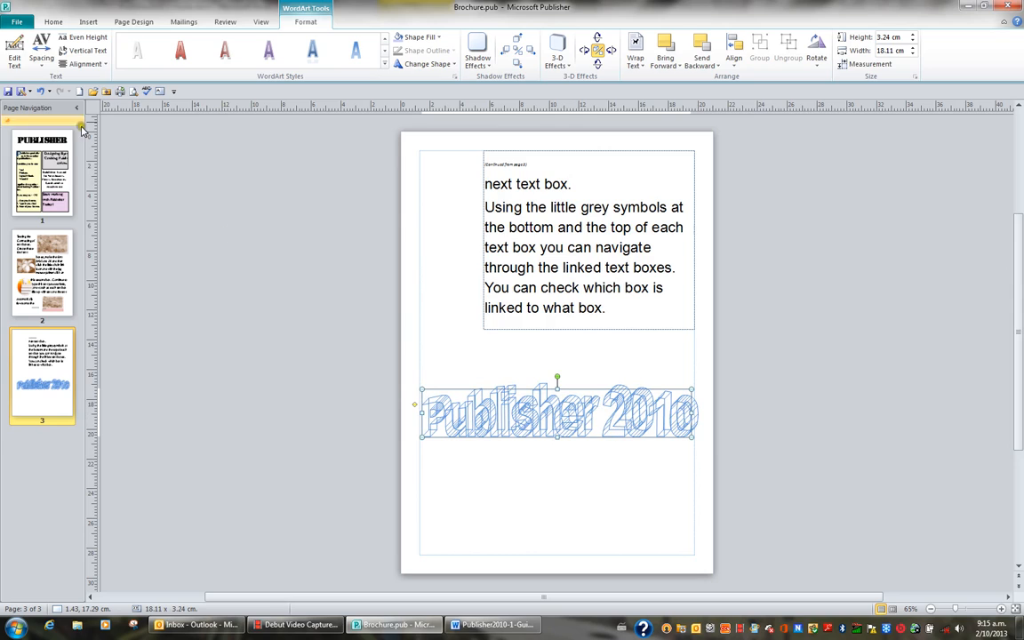
# Step: Set the WordArt's character spacing to Normal after trying Very Loose, and apply Even Height to its letters
pyautogui.click(49, 64)
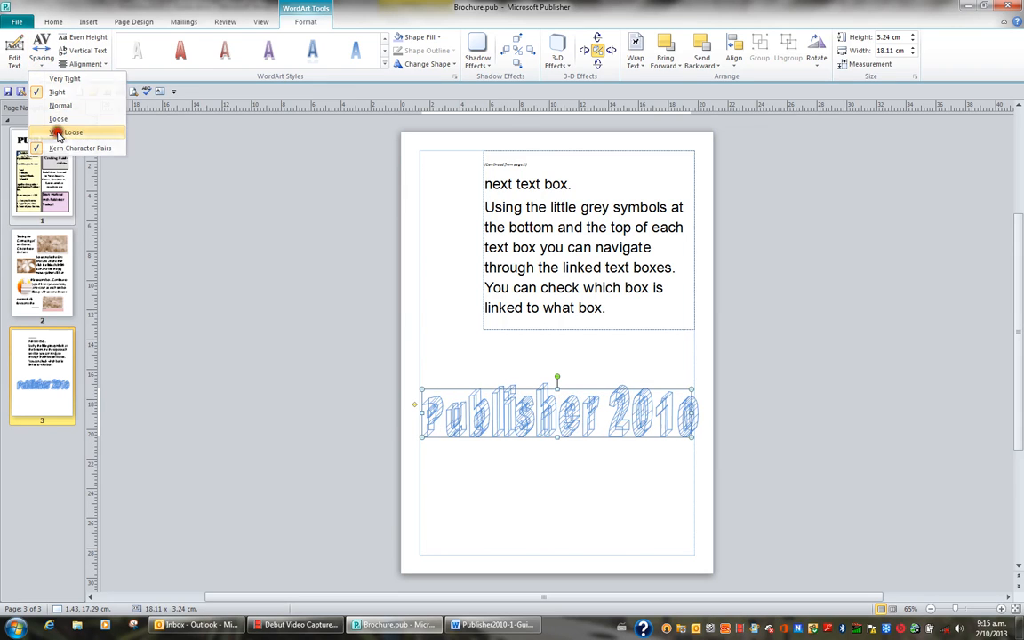
pyautogui.click(61, 132)
pyautogui.click(41, 55)
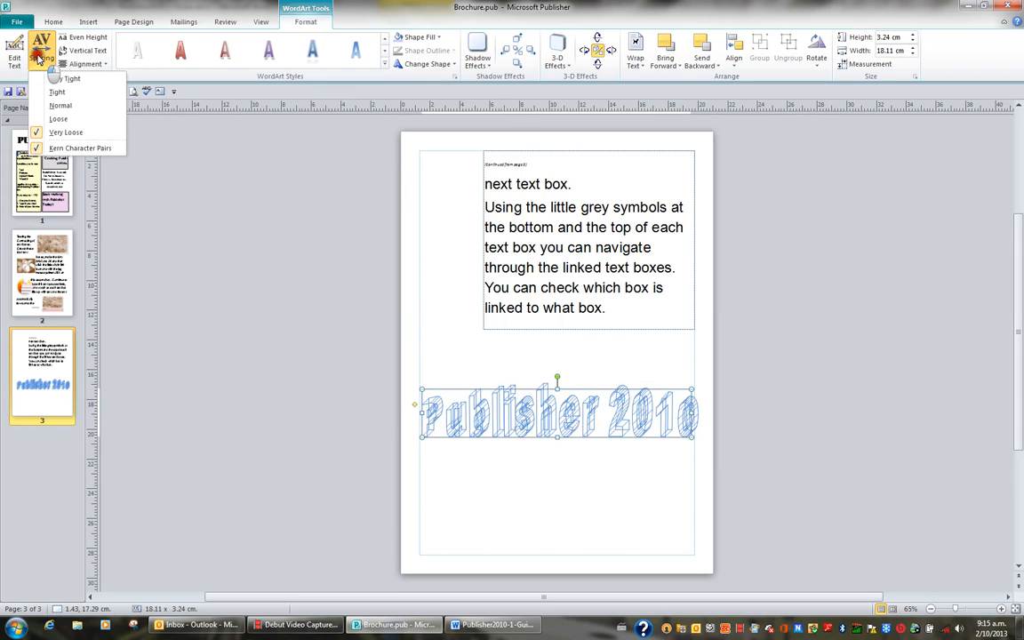
pyautogui.click(49, 106)
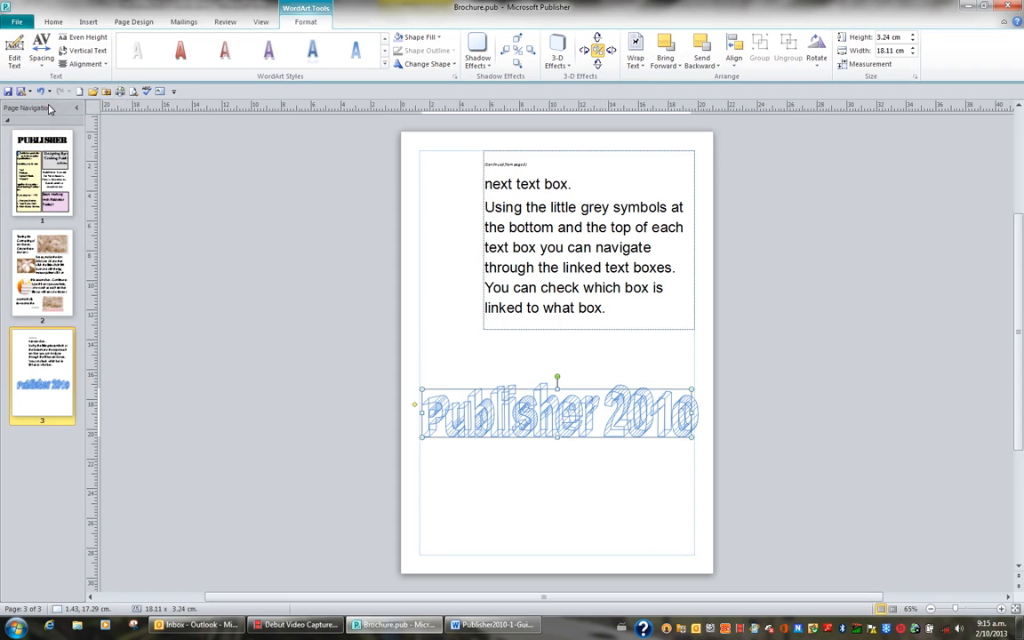
pyautogui.click(96, 41)
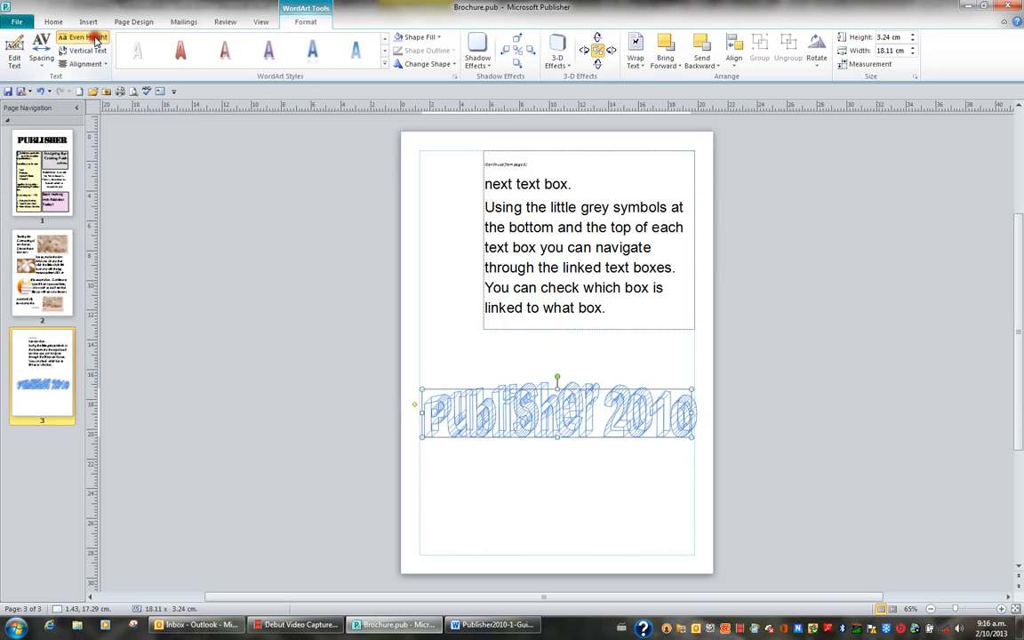
# Step: Toggle Even Height off and back on for the WordArt, then try Vertical Text and switch it off
pyautogui.click(96, 41)
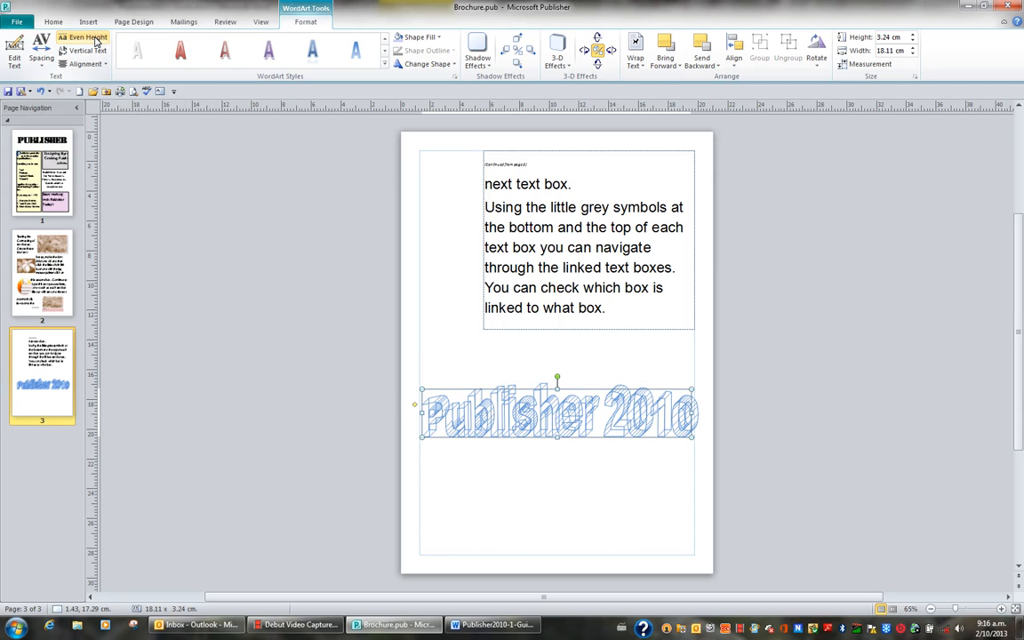
pyautogui.click(96, 41)
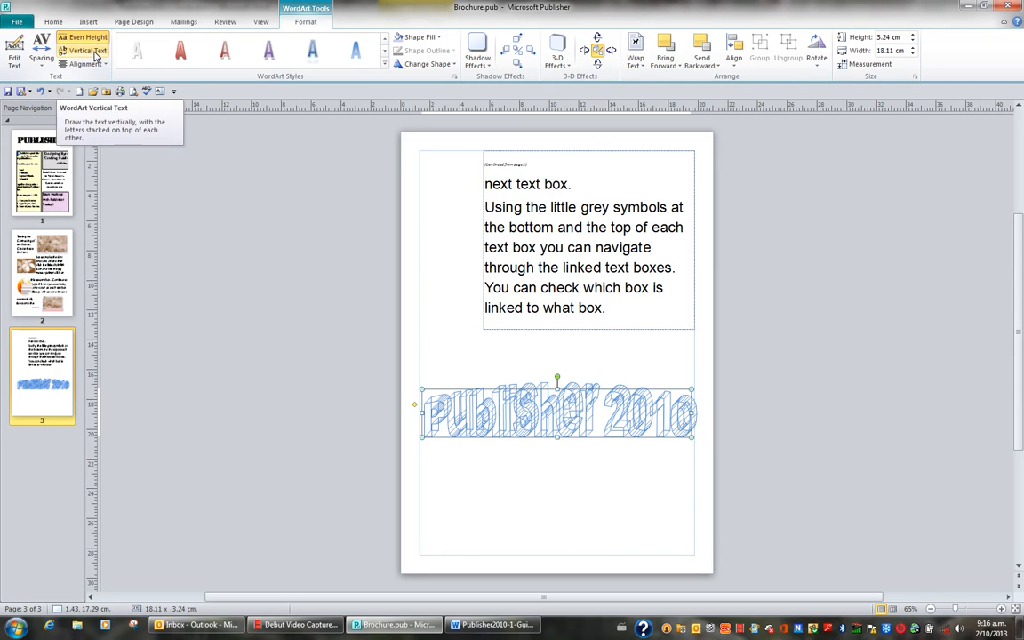
pyautogui.click(96, 52)
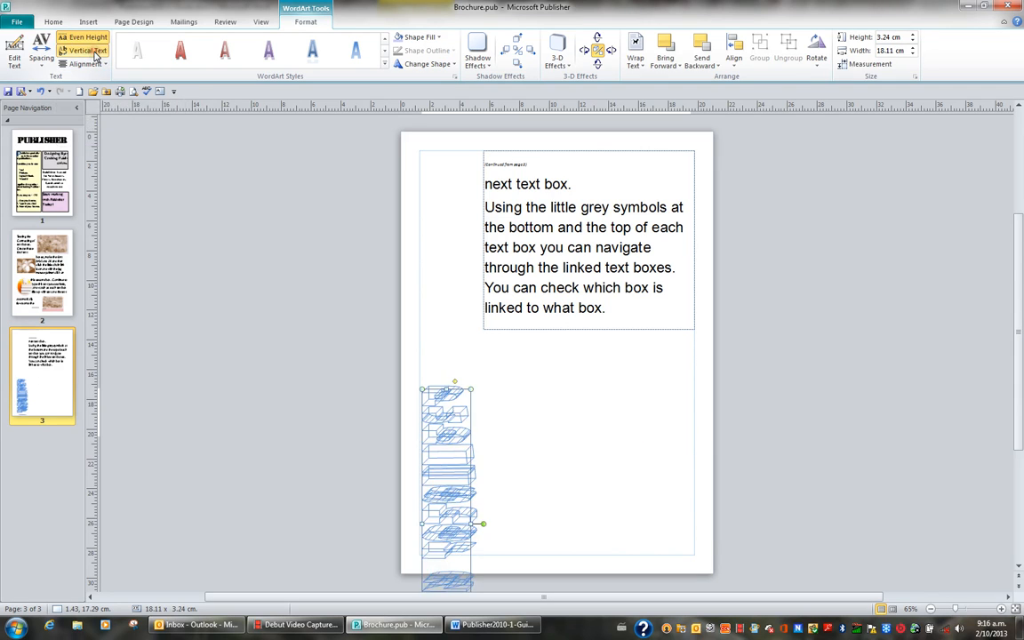
pyautogui.click(96, 52)
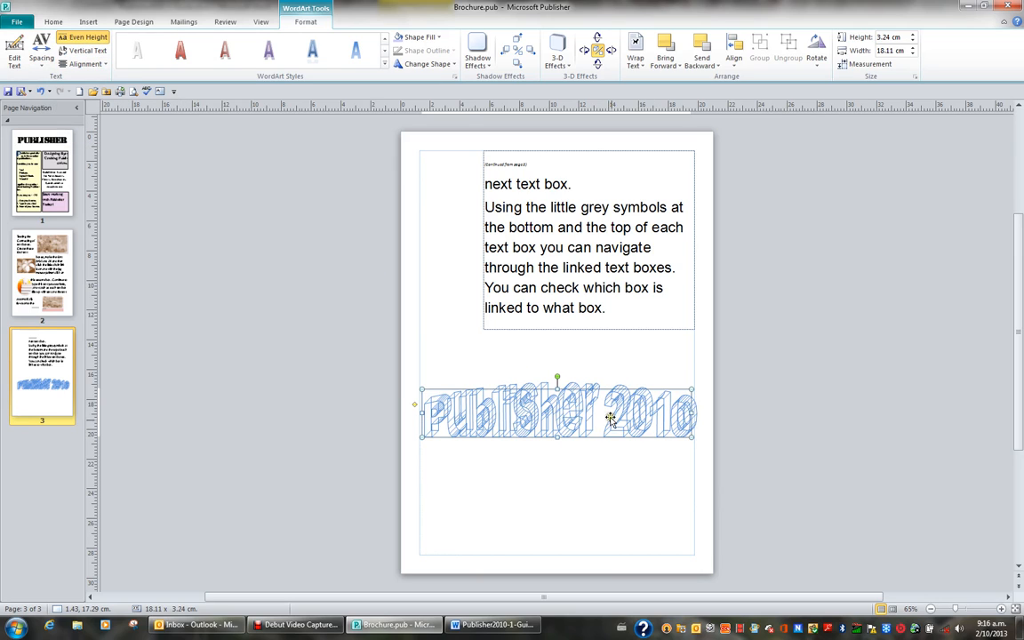
# Step: Rotate the WordArt left 90° and move it to the page's upper-left margin beside the text box
pyautogui.click(817, 66)
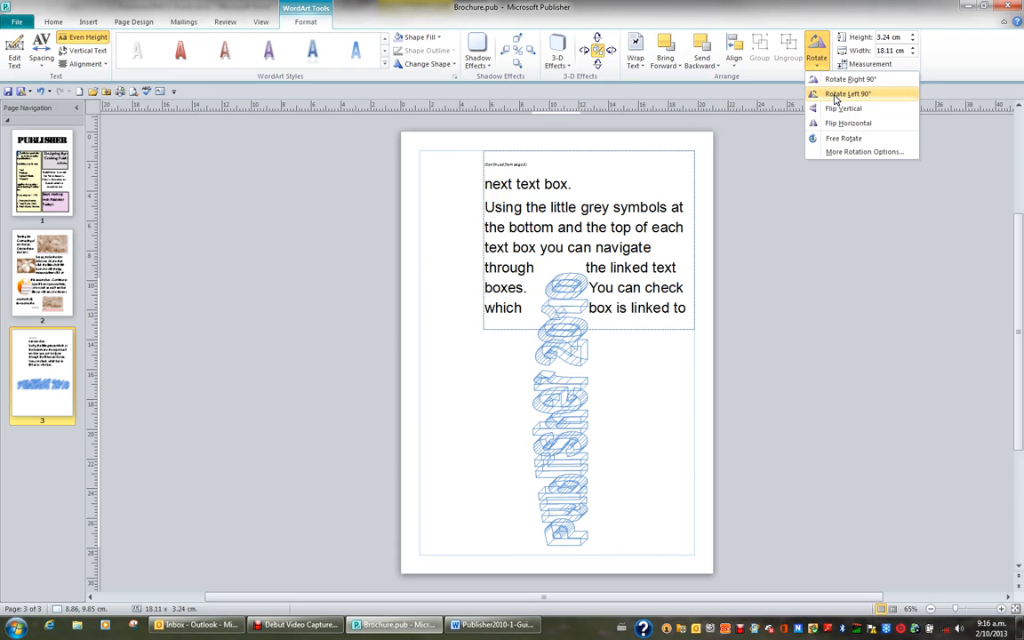
pyautogui.click(836, 96)
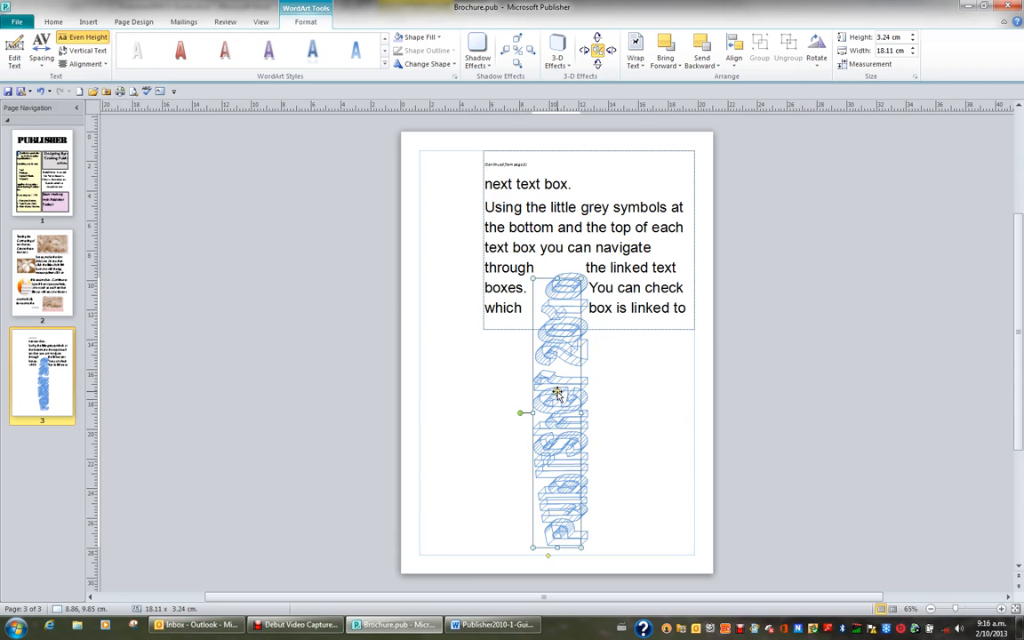
pyautogui.moveTo(566, 394); pyautogui.dragTo(449, 270)
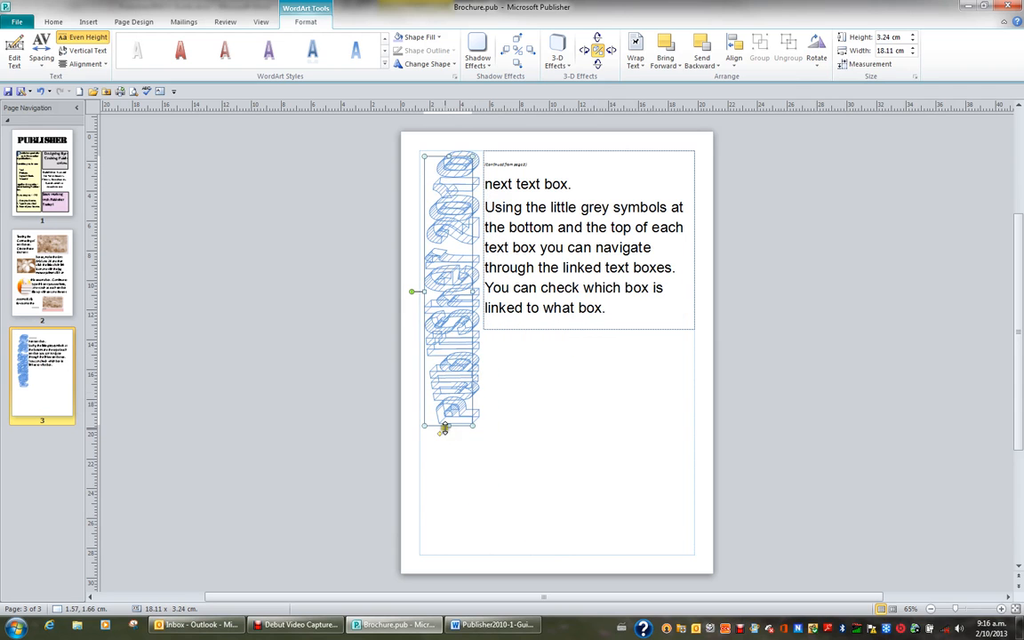
# Step: Stretch the rotated WordArt down to the page's bottom margin, about 26.42 cm long, and narrow it to about 2.62 cm
pyautogui.moveTo(447, 425); pyautogui.dragTo(439, 549)
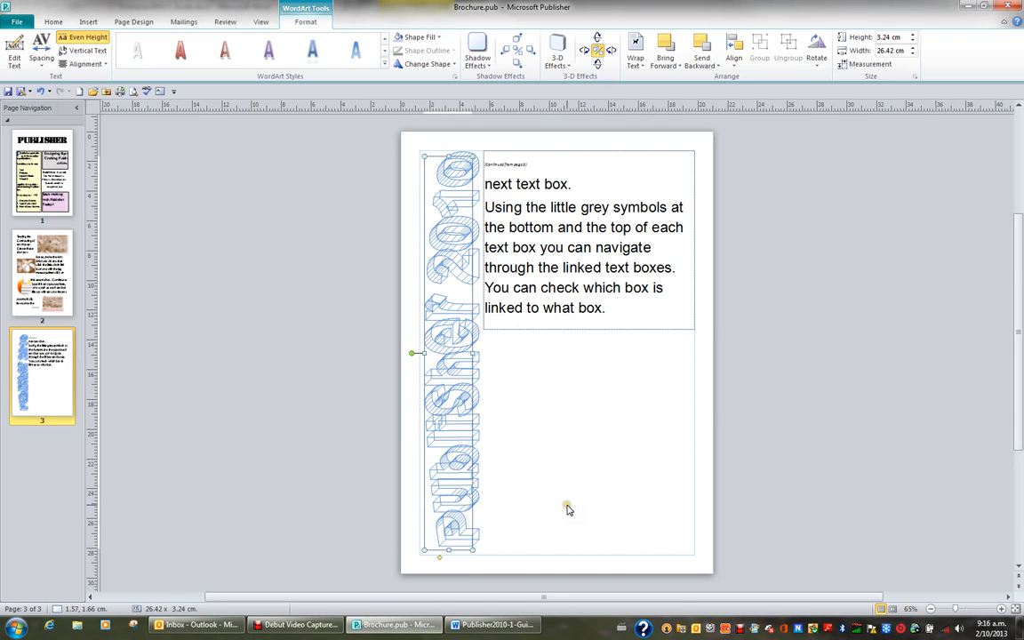
pyautogui.moveTo(472, 353); pyautogui.dragTo(463, 353)
pyautogui.click(524, 386)
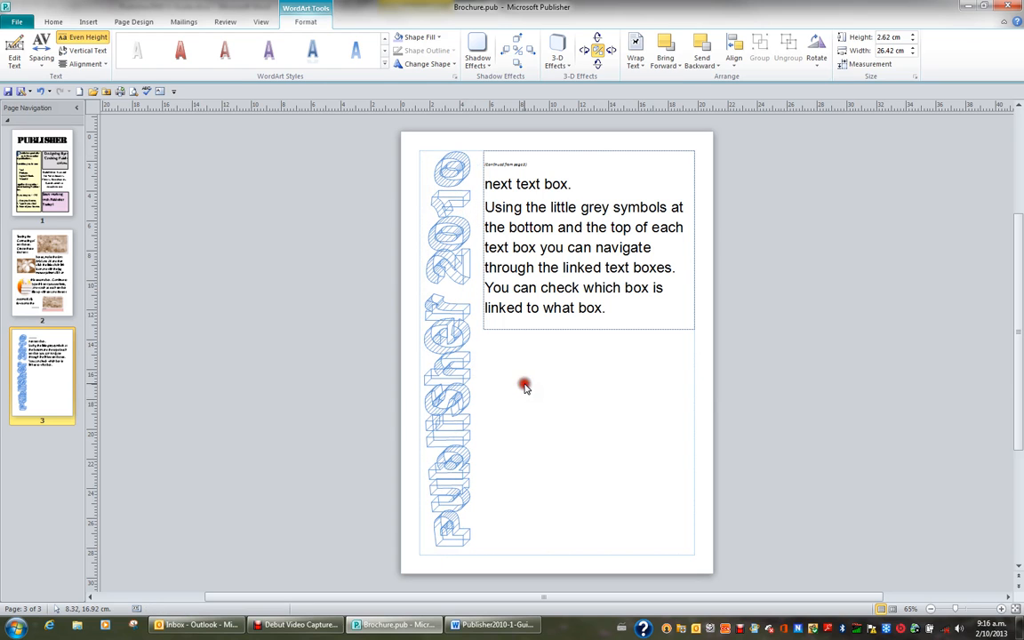
# Step: Remove the 3-D effect from the rotated "Publisher 2010" WordArt
pyautogui.click(457, 388)
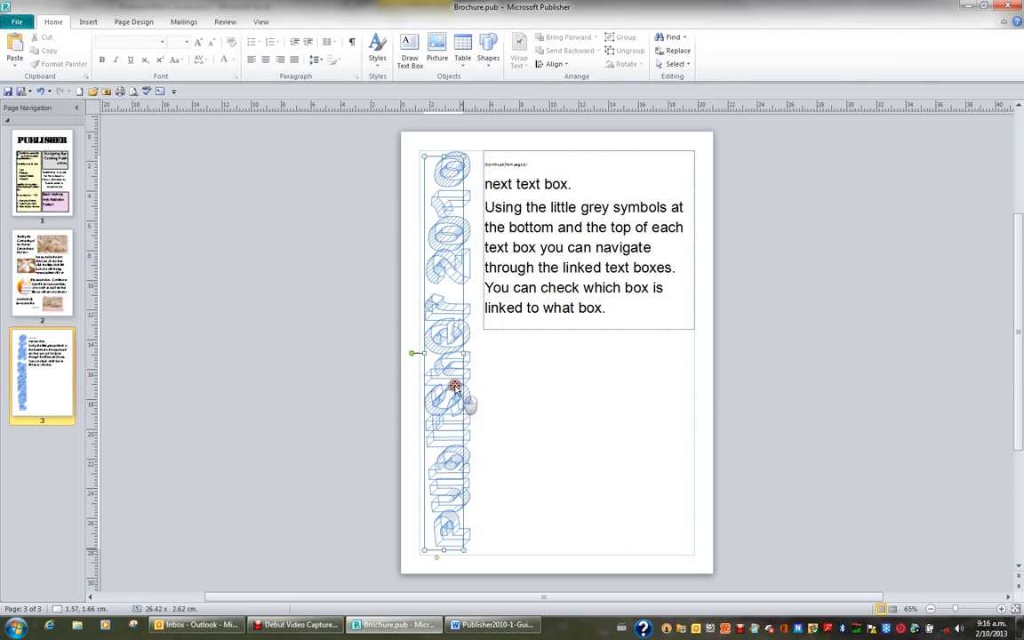
pyautogui.click(384, 68)
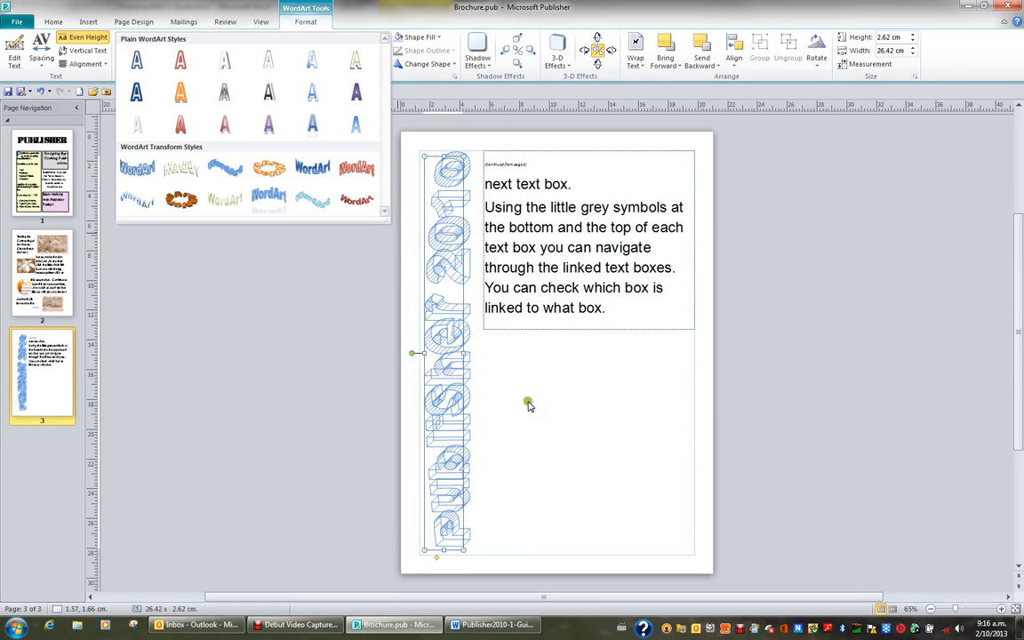
pyautogui.click(458, 371)
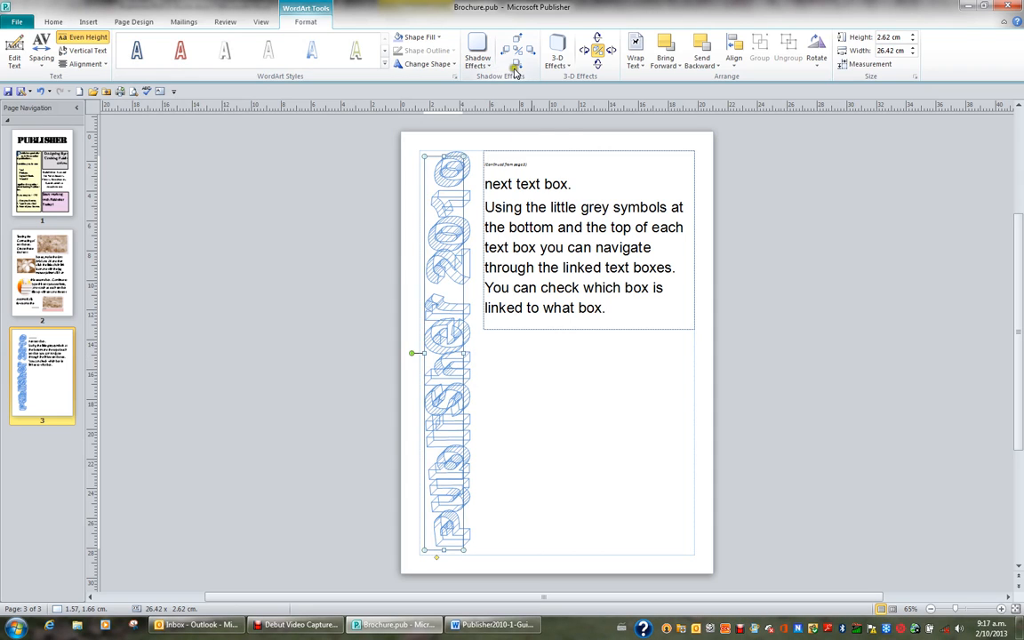
pyautogui.click(559, 59)
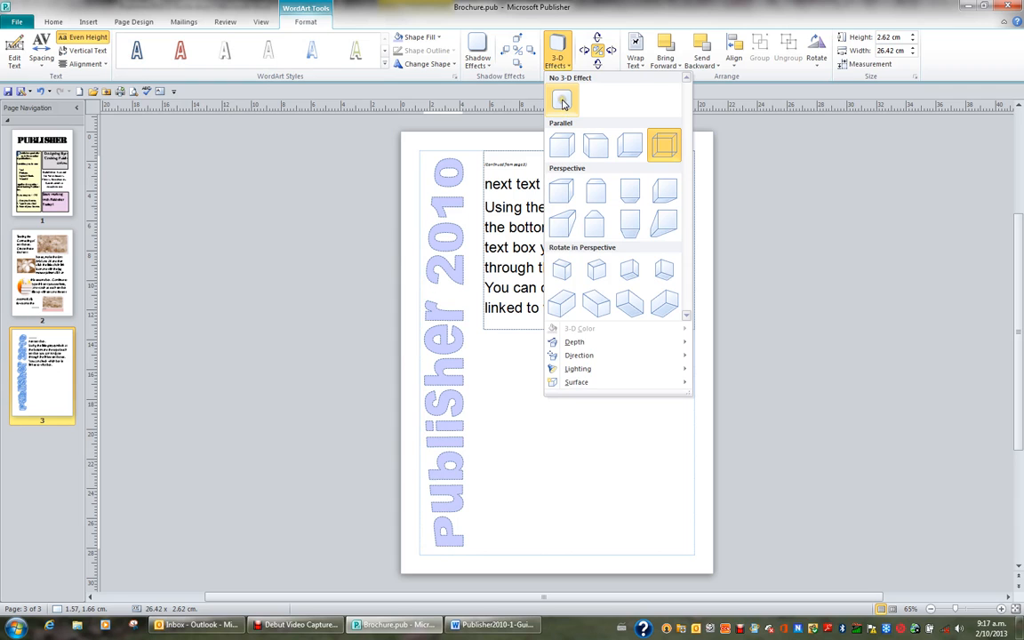
pyautogui.click(562, 104)
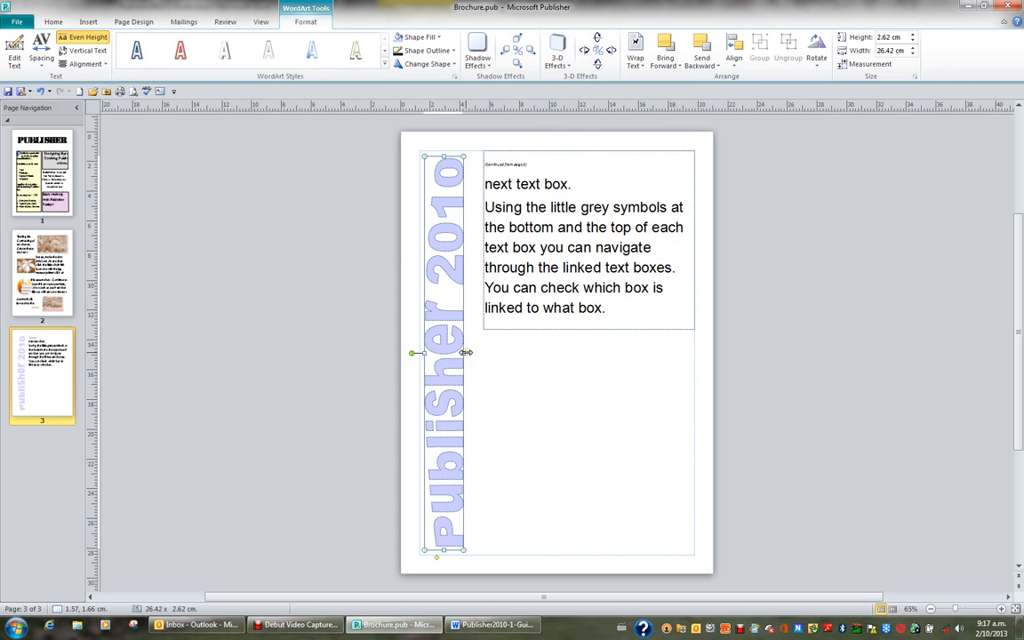
# Step: Narrow the flat WordArt along the left margin to a height of about 2.46 cm
pyautogui.moveTo(463, 353); pyautogui.dragTo(455, 353)
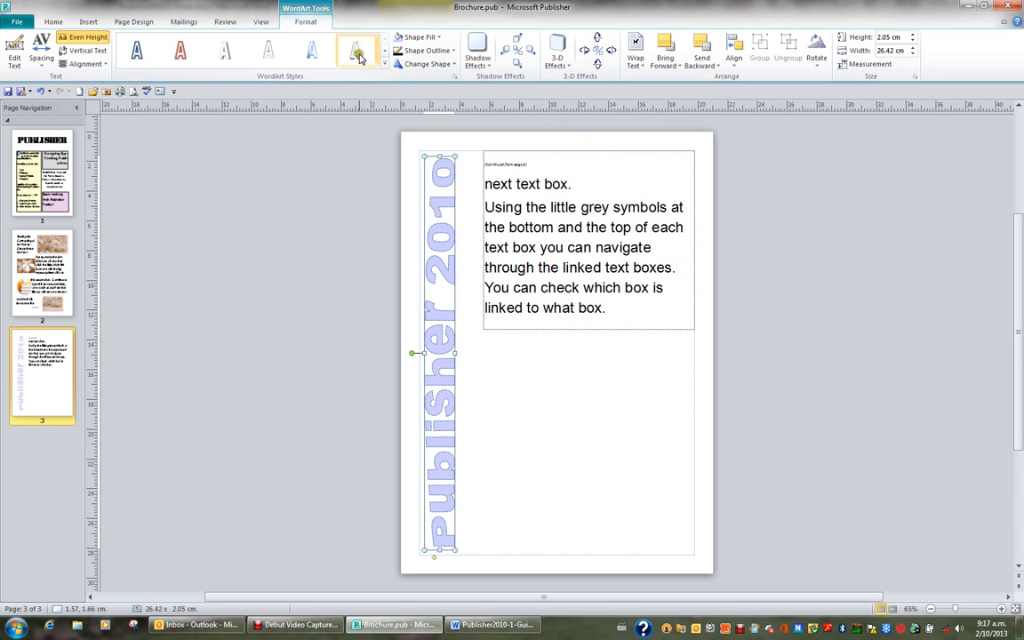
pyautogui.click(387, 68)
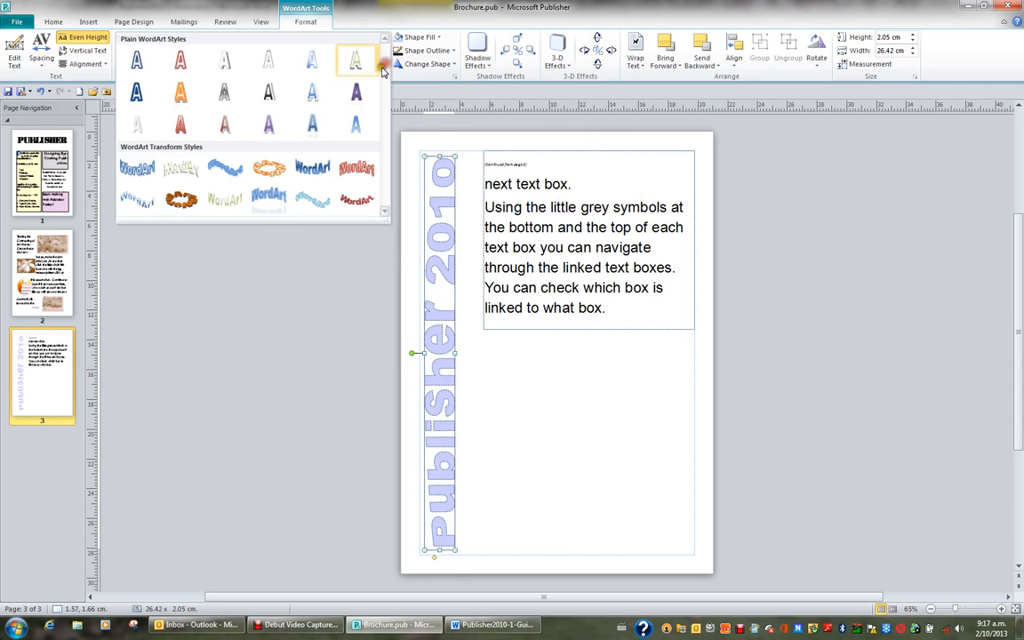
pyautogui.click(534, 400)
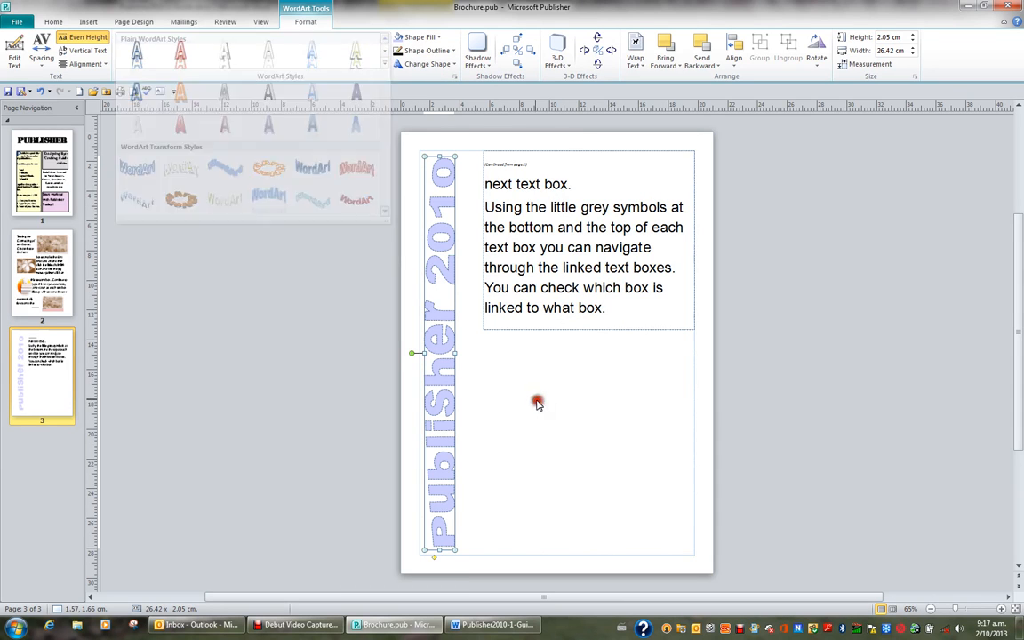
pyautogui.moveTo(456, 353); pyautogui.dragTo(462, 351)
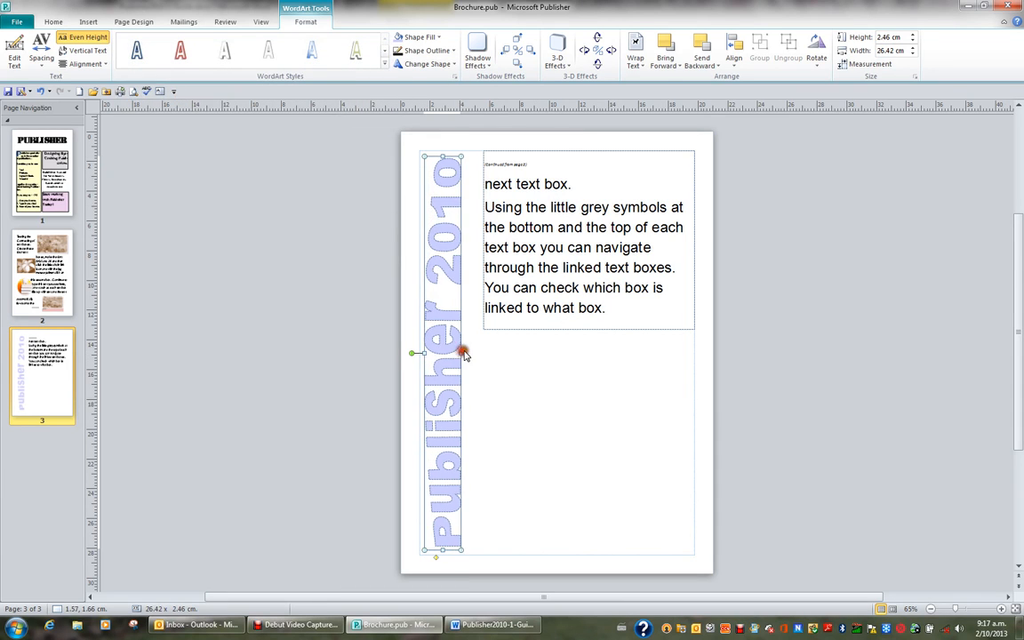
# Step: Widen the text box on page 3 by extending its left edge close to the WordArt
pyautogui.click(526, 291)
pyautogui.moveTo(480, 240); pyautogui.dragTo(467, 238)
pyautogui.click(559, 435)
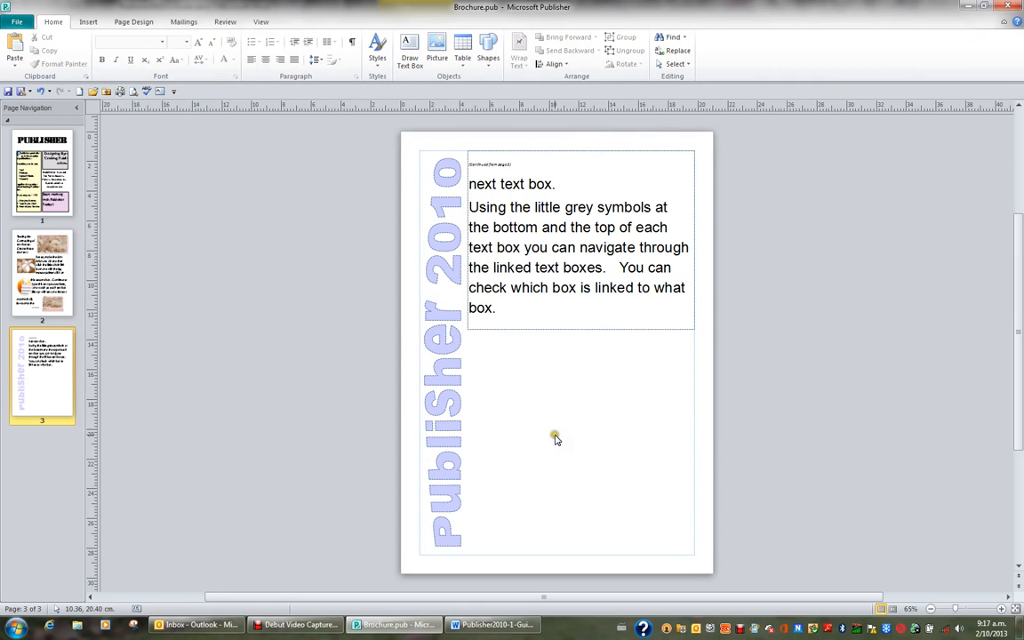